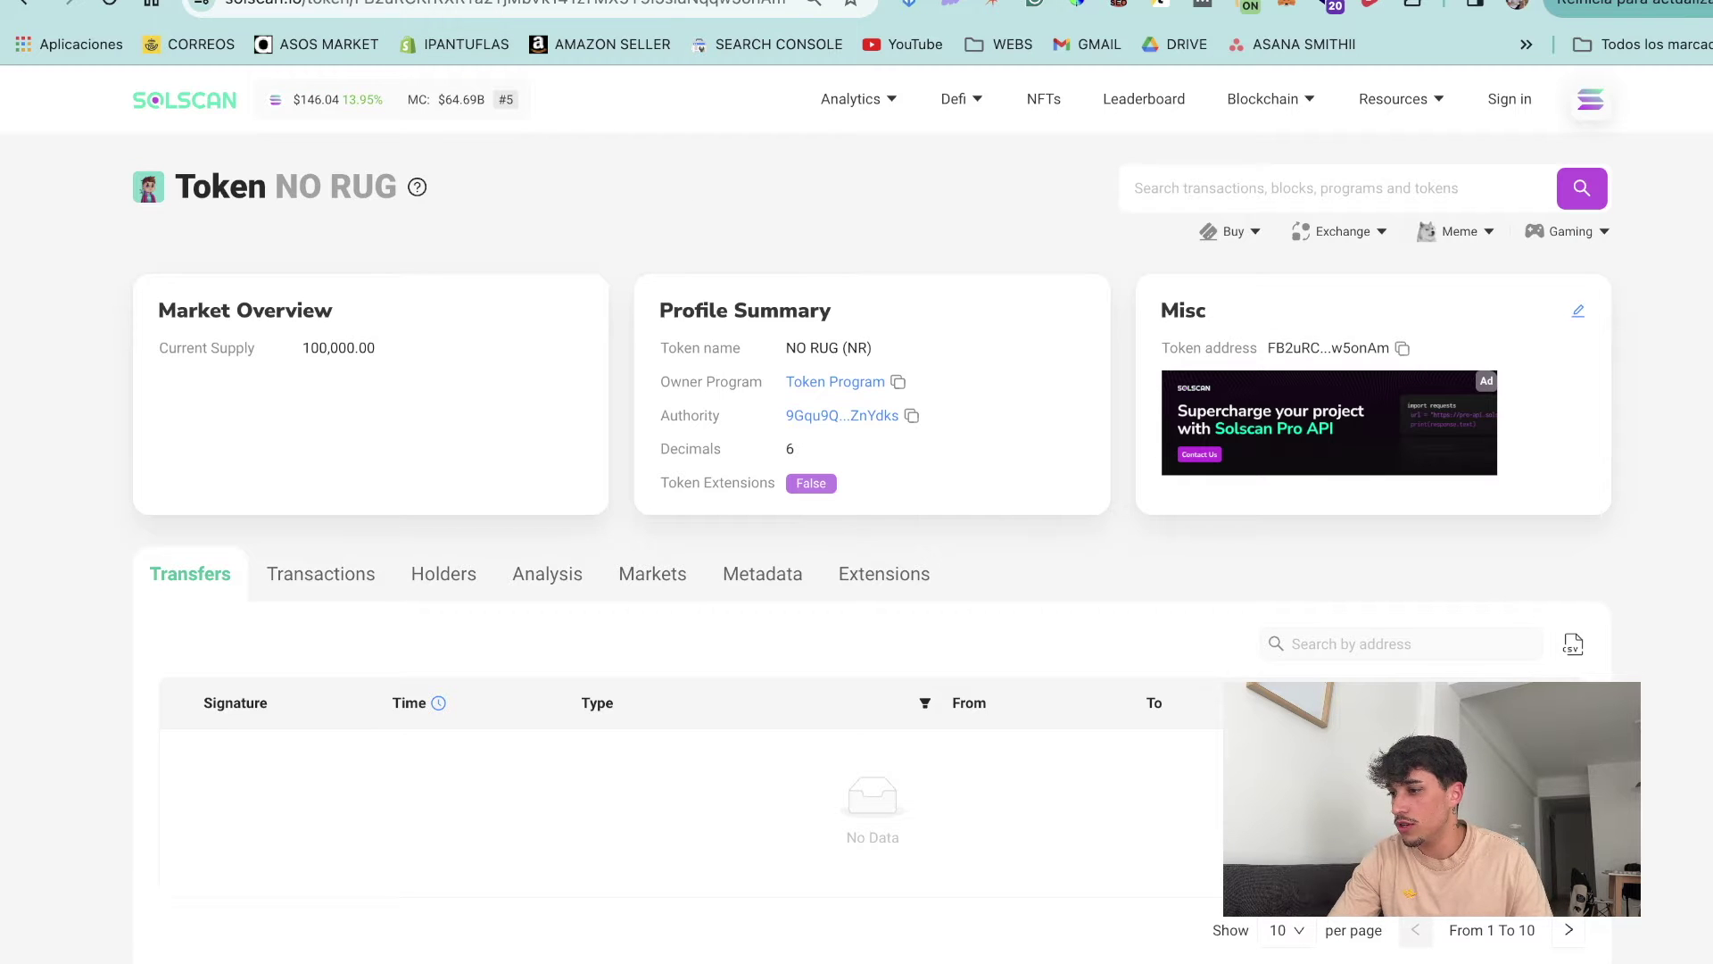
Copy the NO RUG token address from the Solscan URL and run it through RugCheck
key(ctrl+Tab)
scroll(966, 642, up, 4)
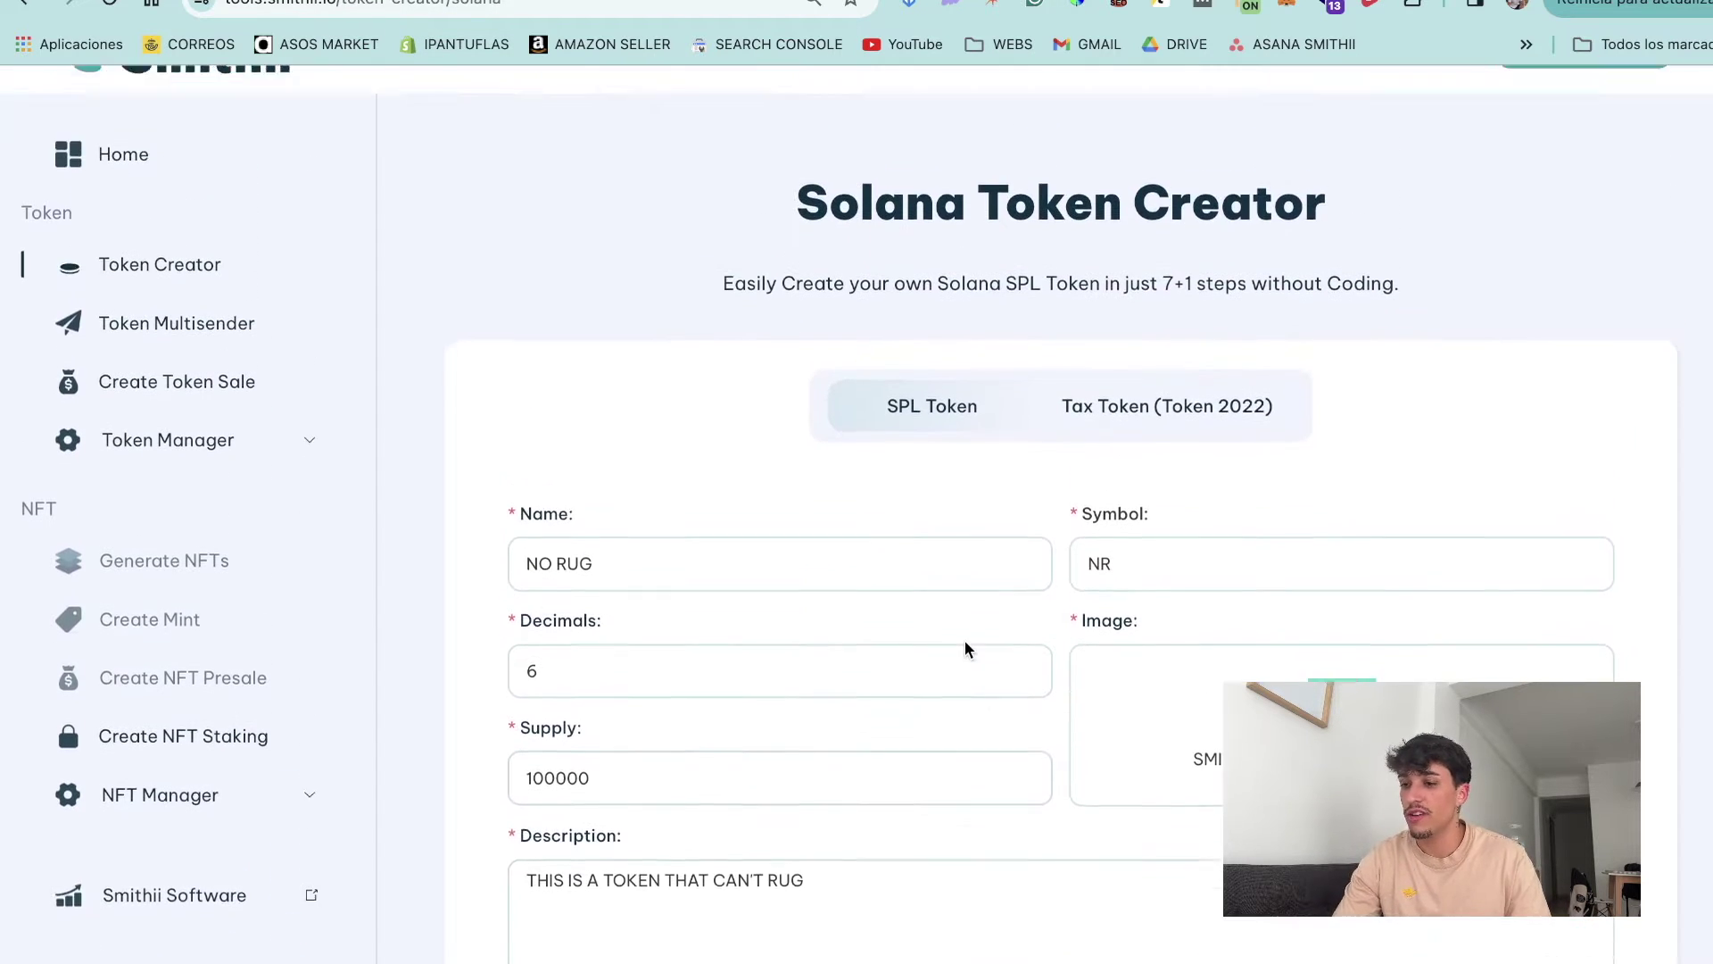
scroll(965, 640, up, 1)
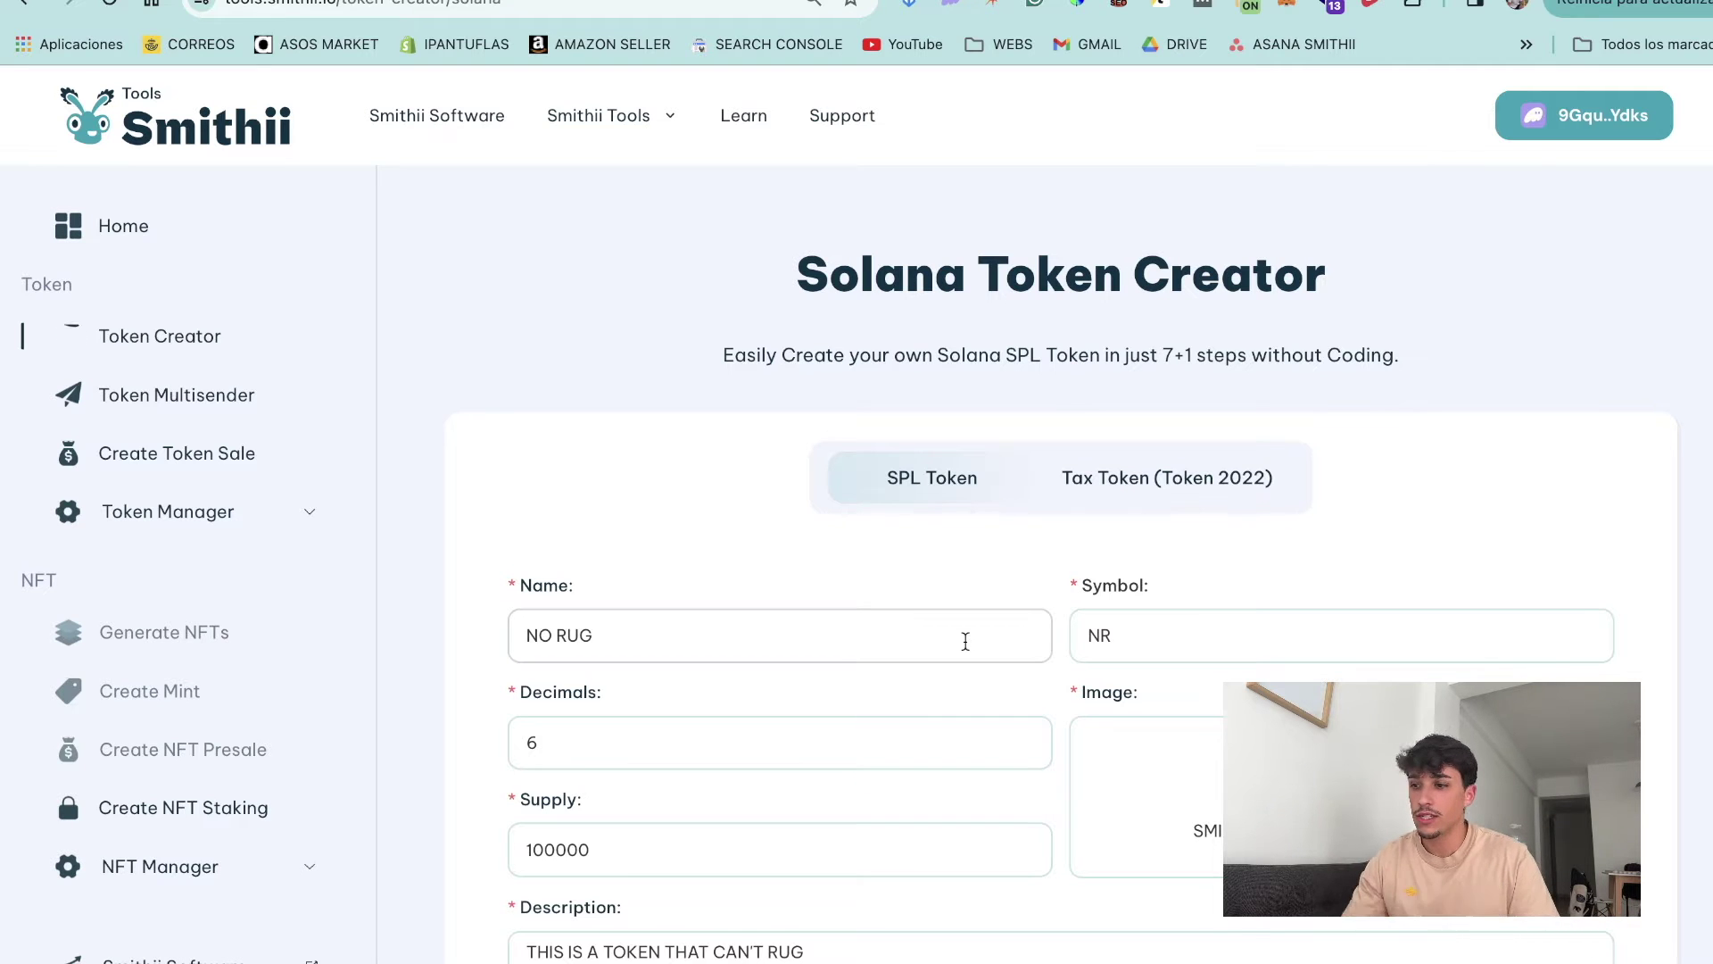
key(ctrl+shift+Tab)
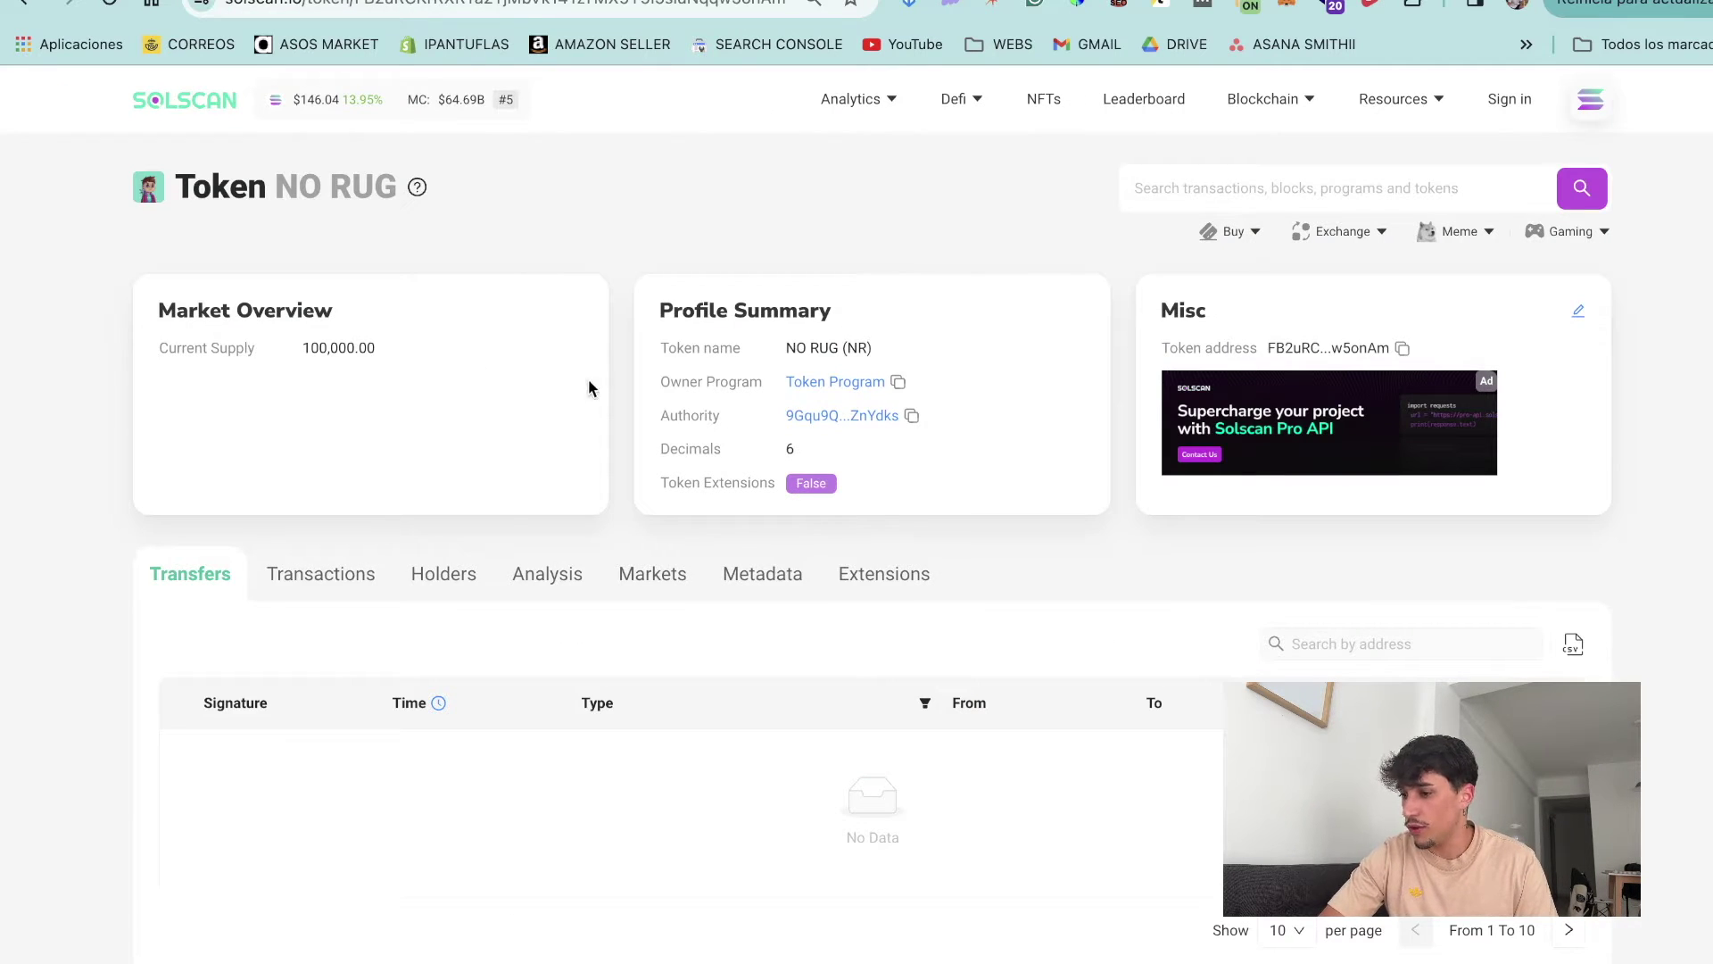
double_click(580, 5)
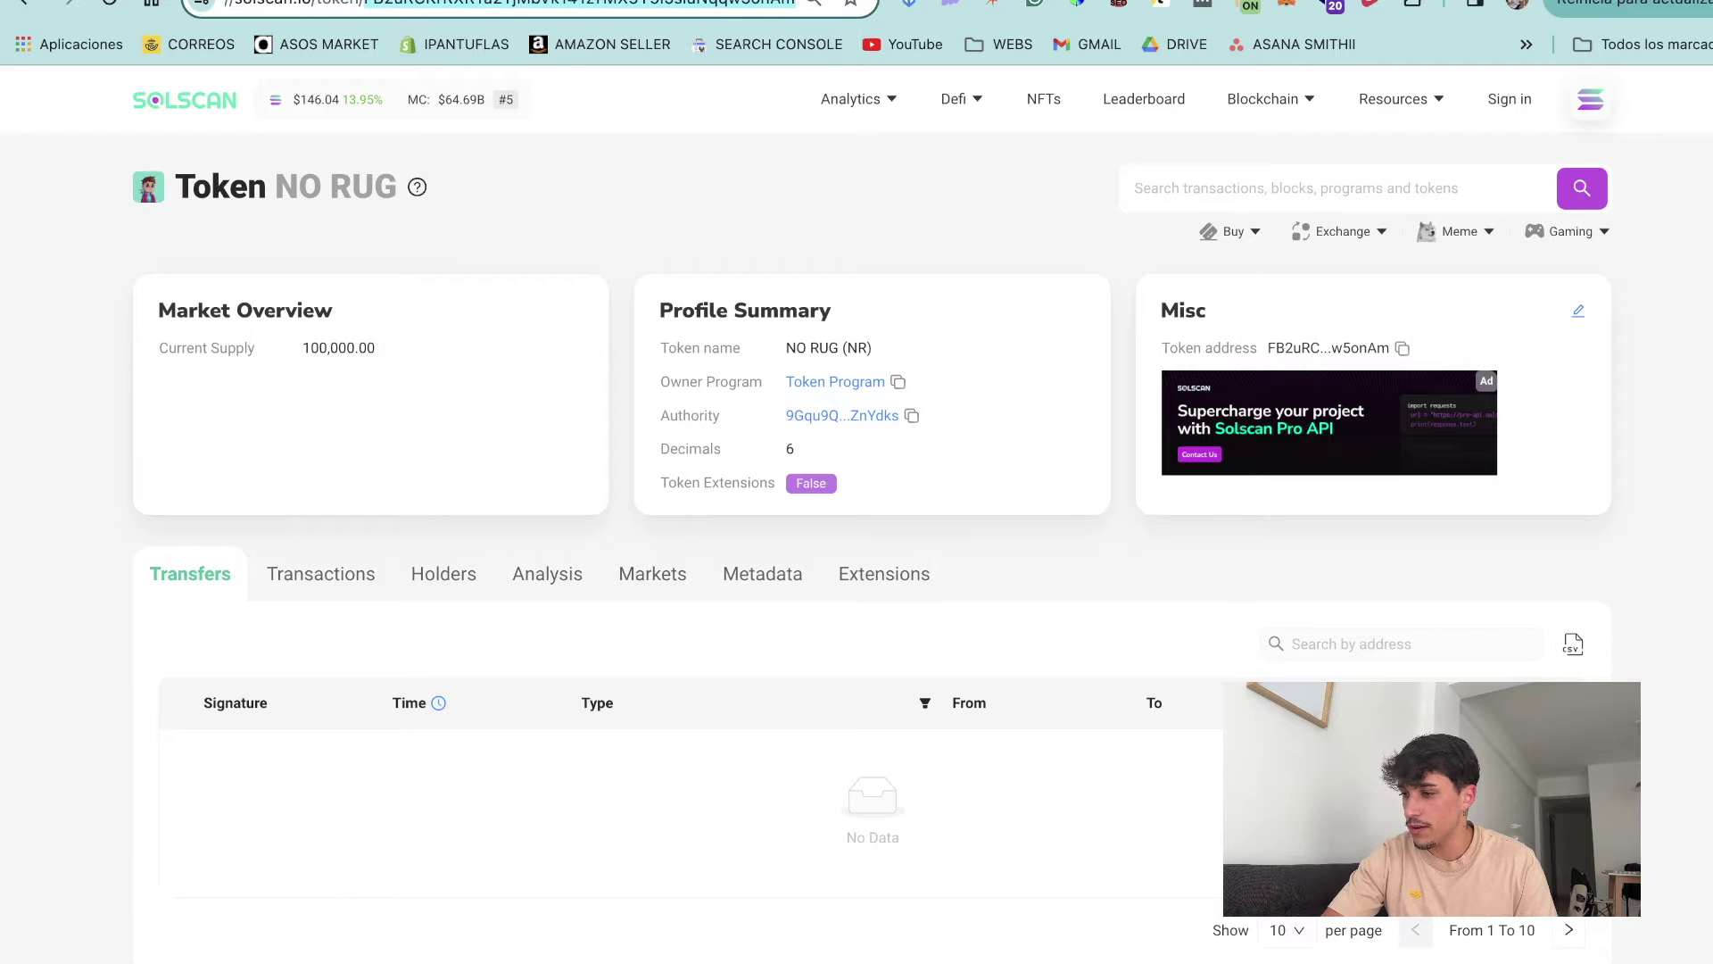
key(ctrl+Tab)
click(761, 677)
key(ctrl+v)
click(844, 830)
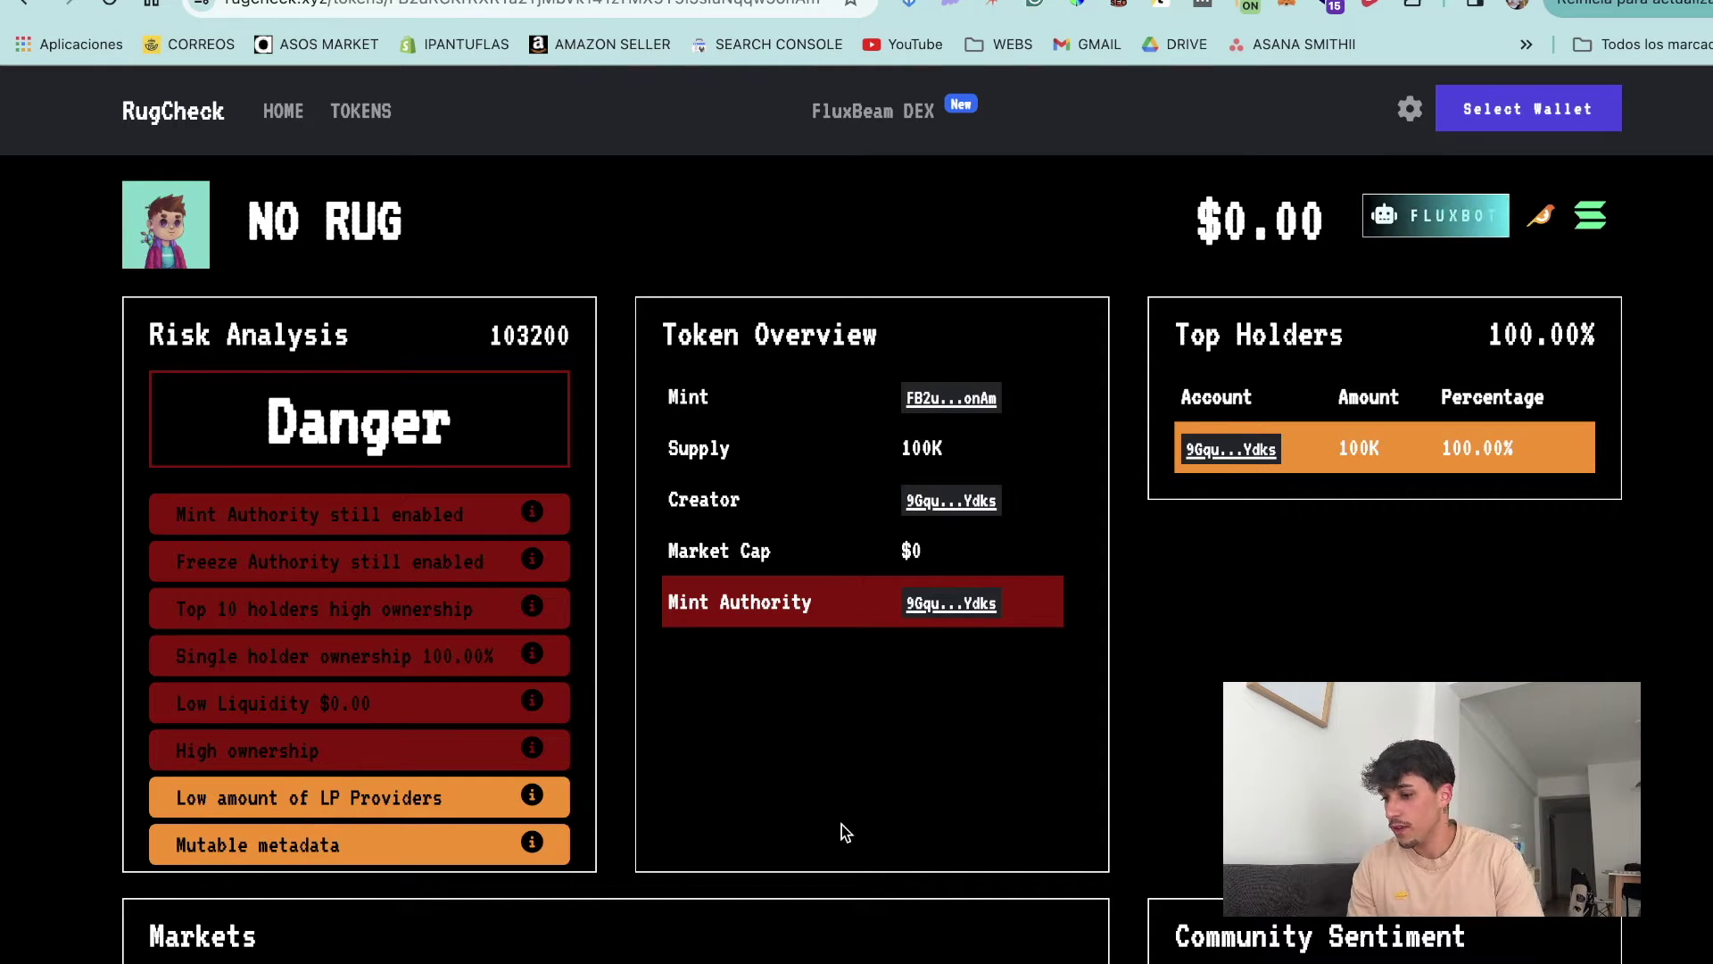
Read NO RUG's Risk Analysis warnings: mint/freeze authority enabled, $0.00 liquidity, mutable metadata
scroll(536, 593, down, 2)
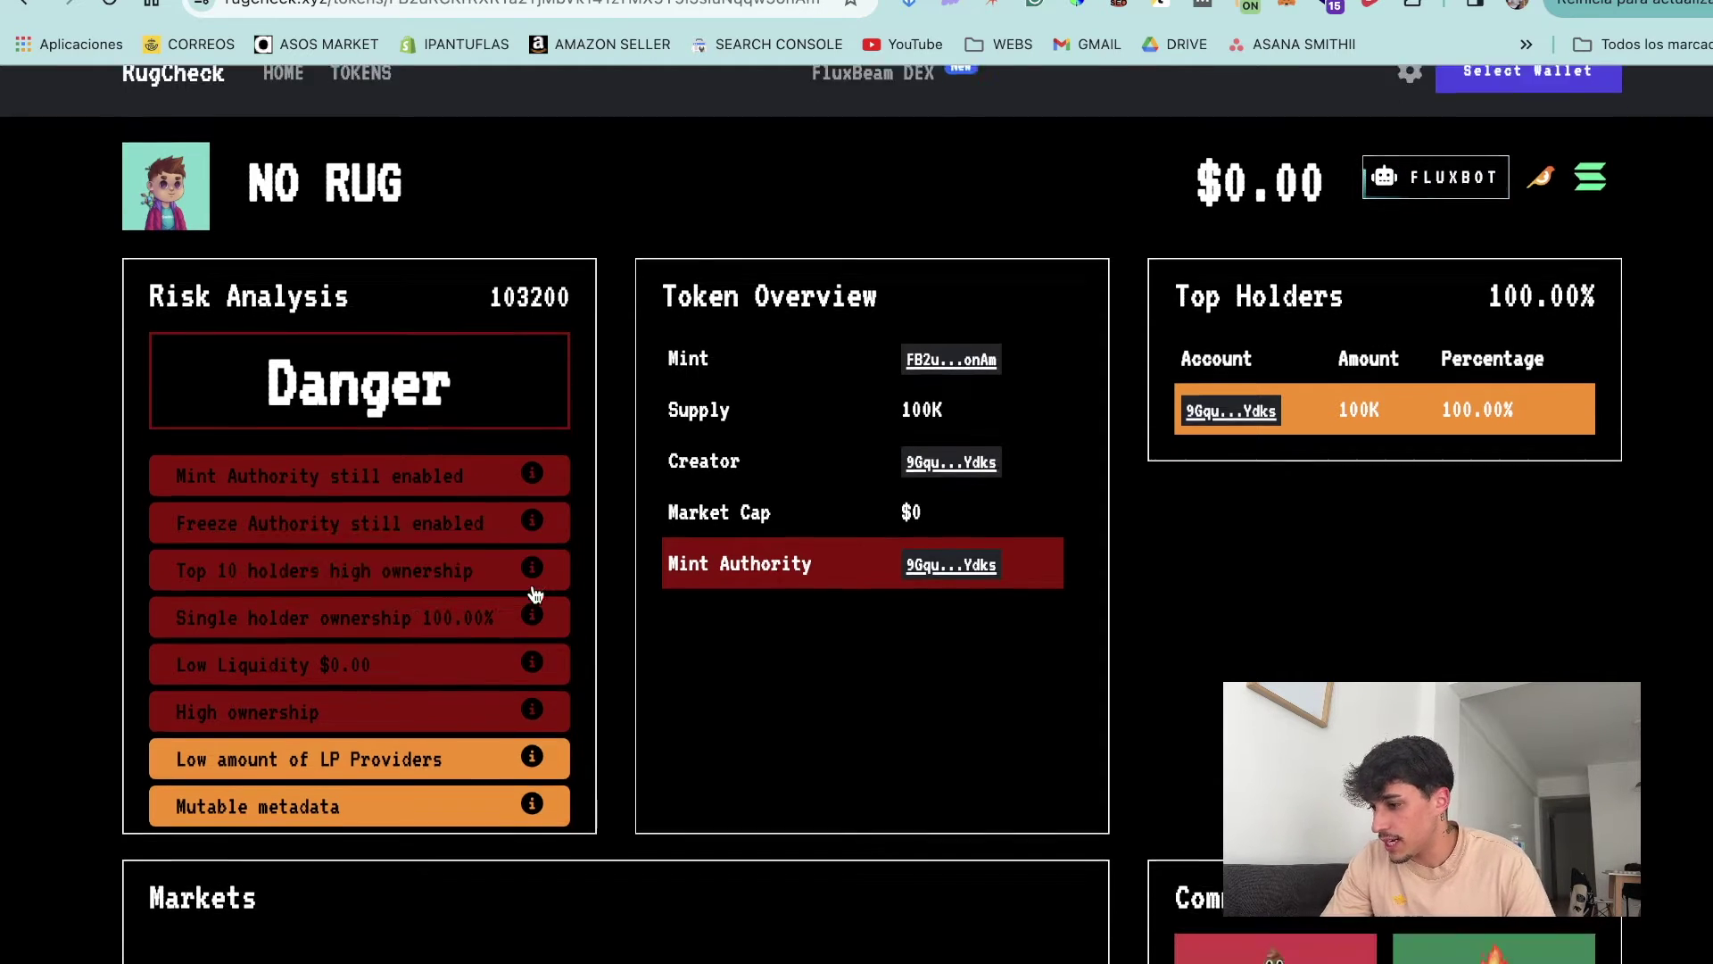
mouse_move(534, 595)
key(XF86MonBrightnessUp)
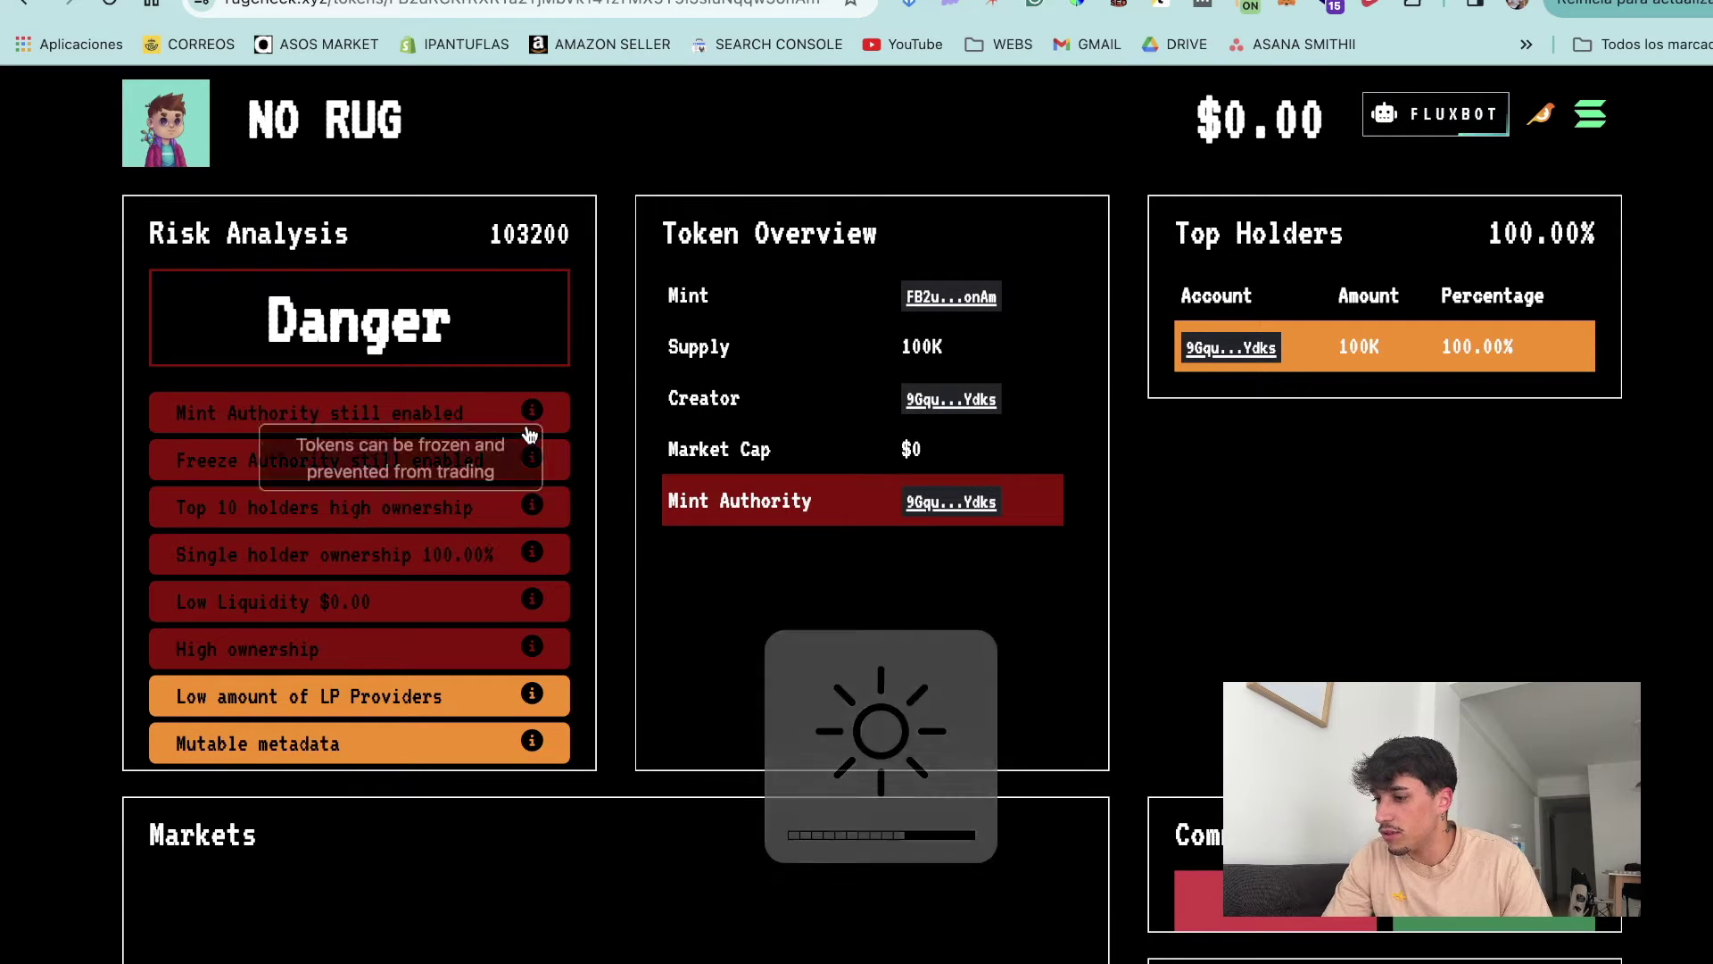
mouse_move(525, 487)
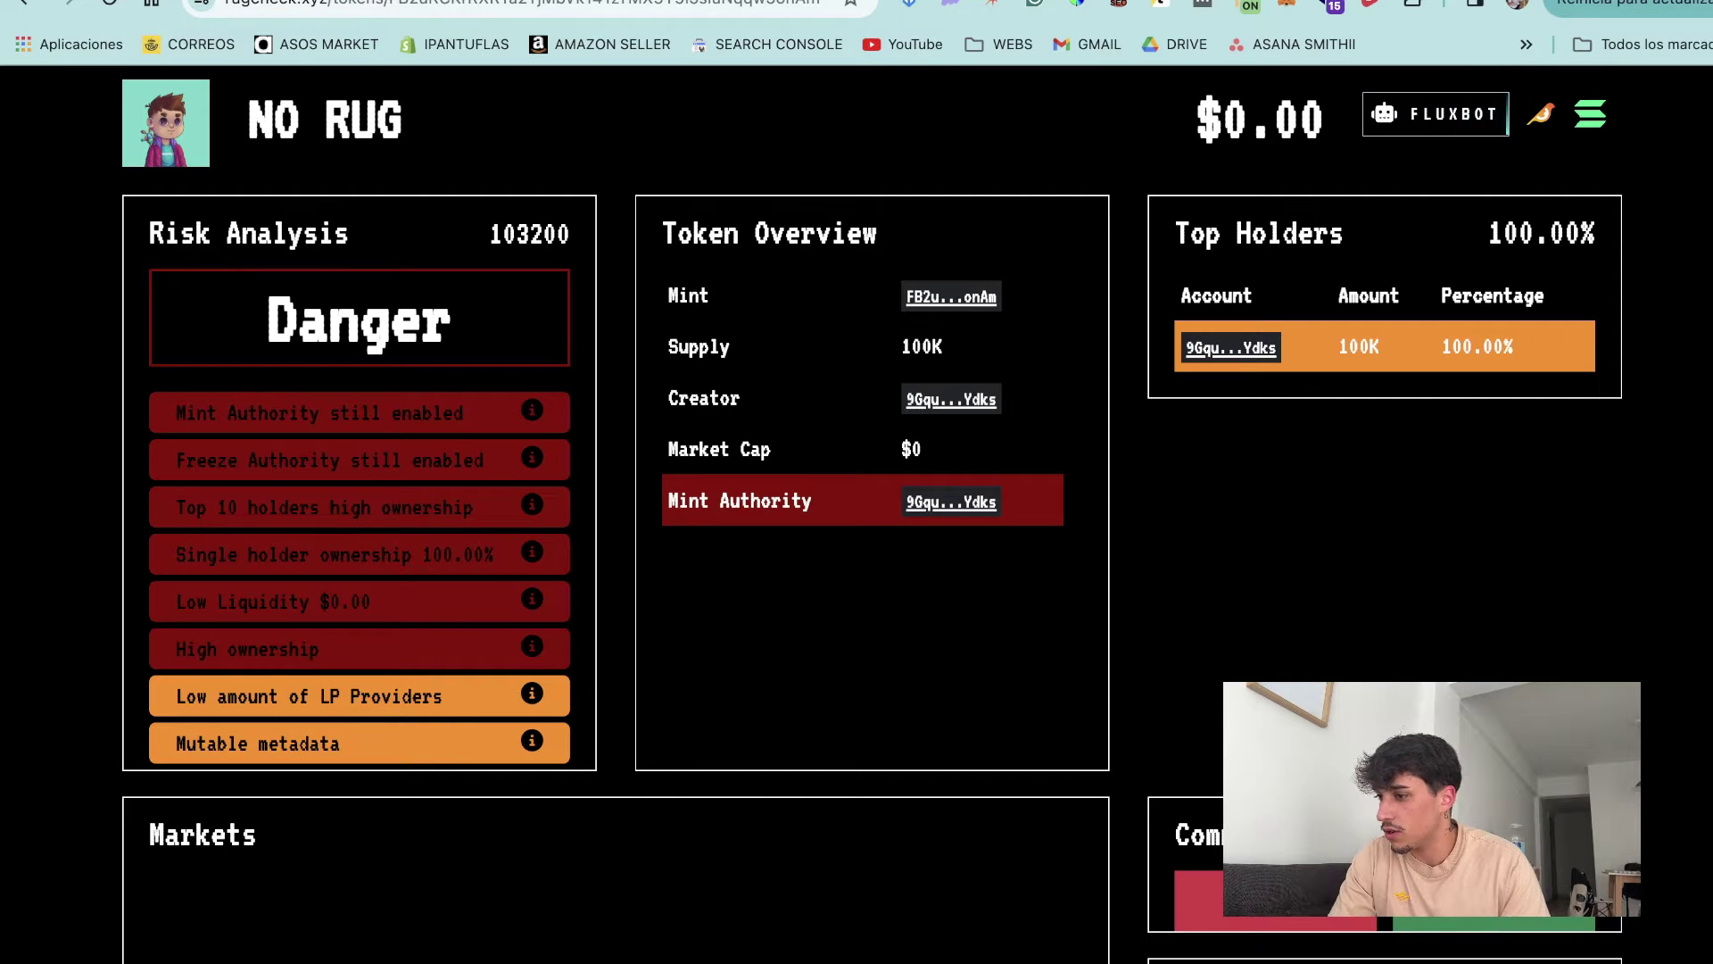
key(ctrl+Tab)
Mint 100000000 more NO RUG tokens with the Token Mint tool and approve it
click(201, 518)
scroll(204, 529, down, 2)
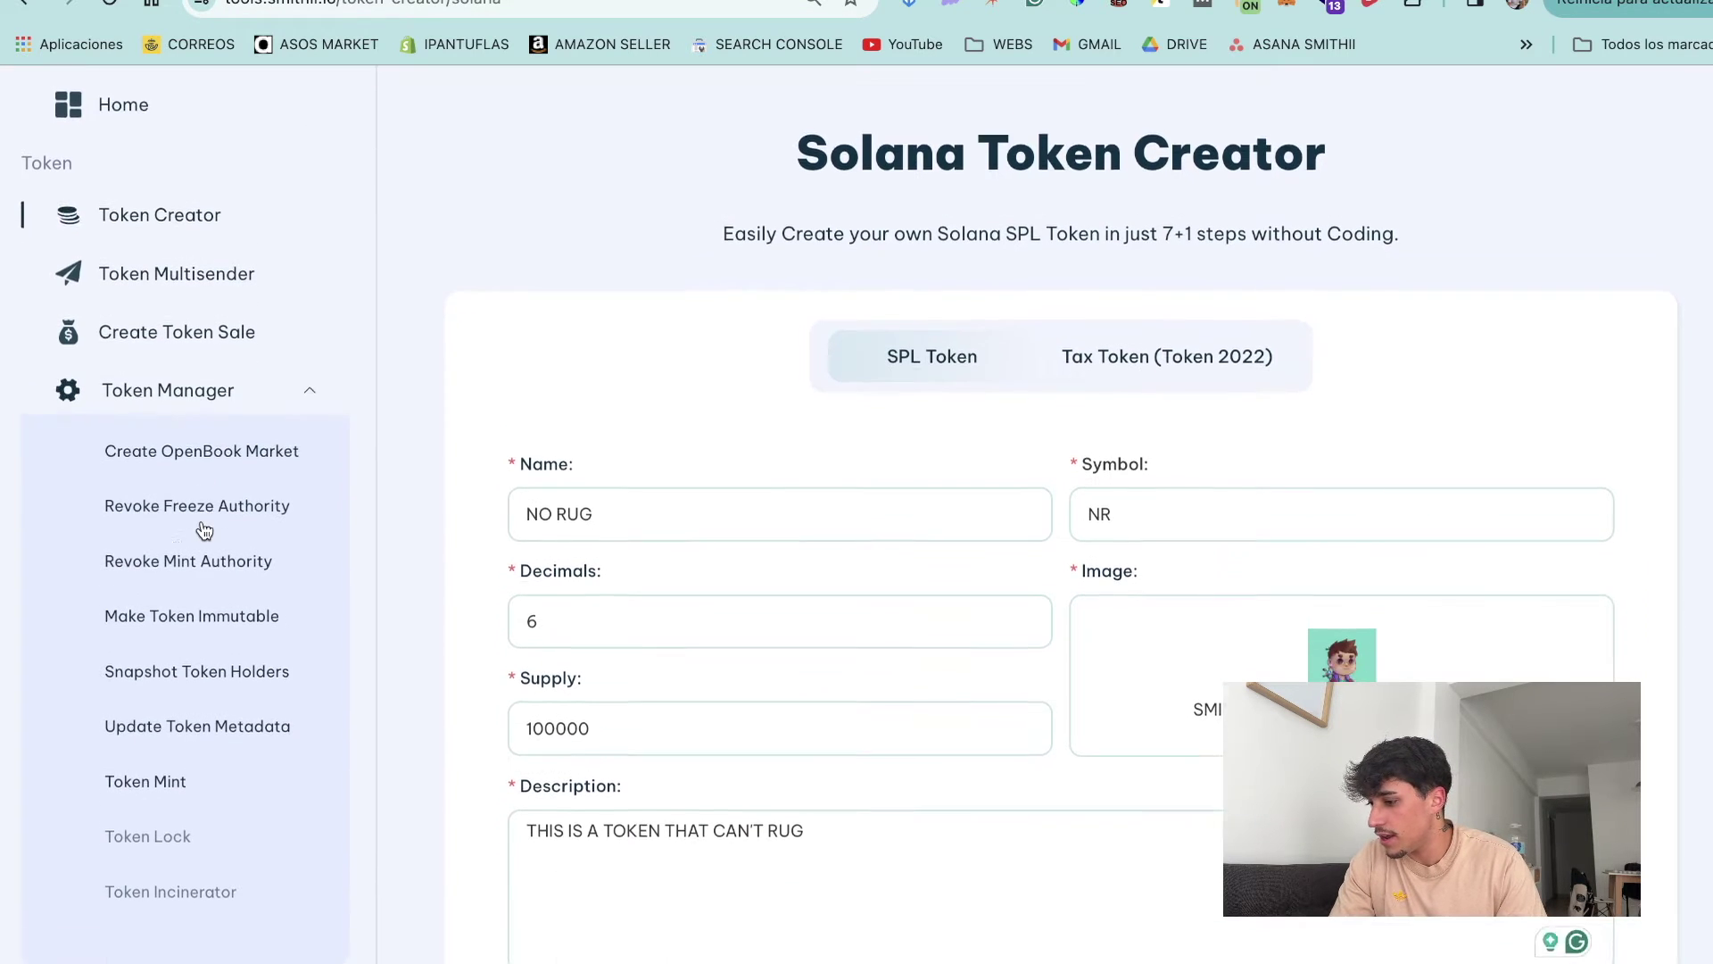
scroll(204, 529, down, 1)
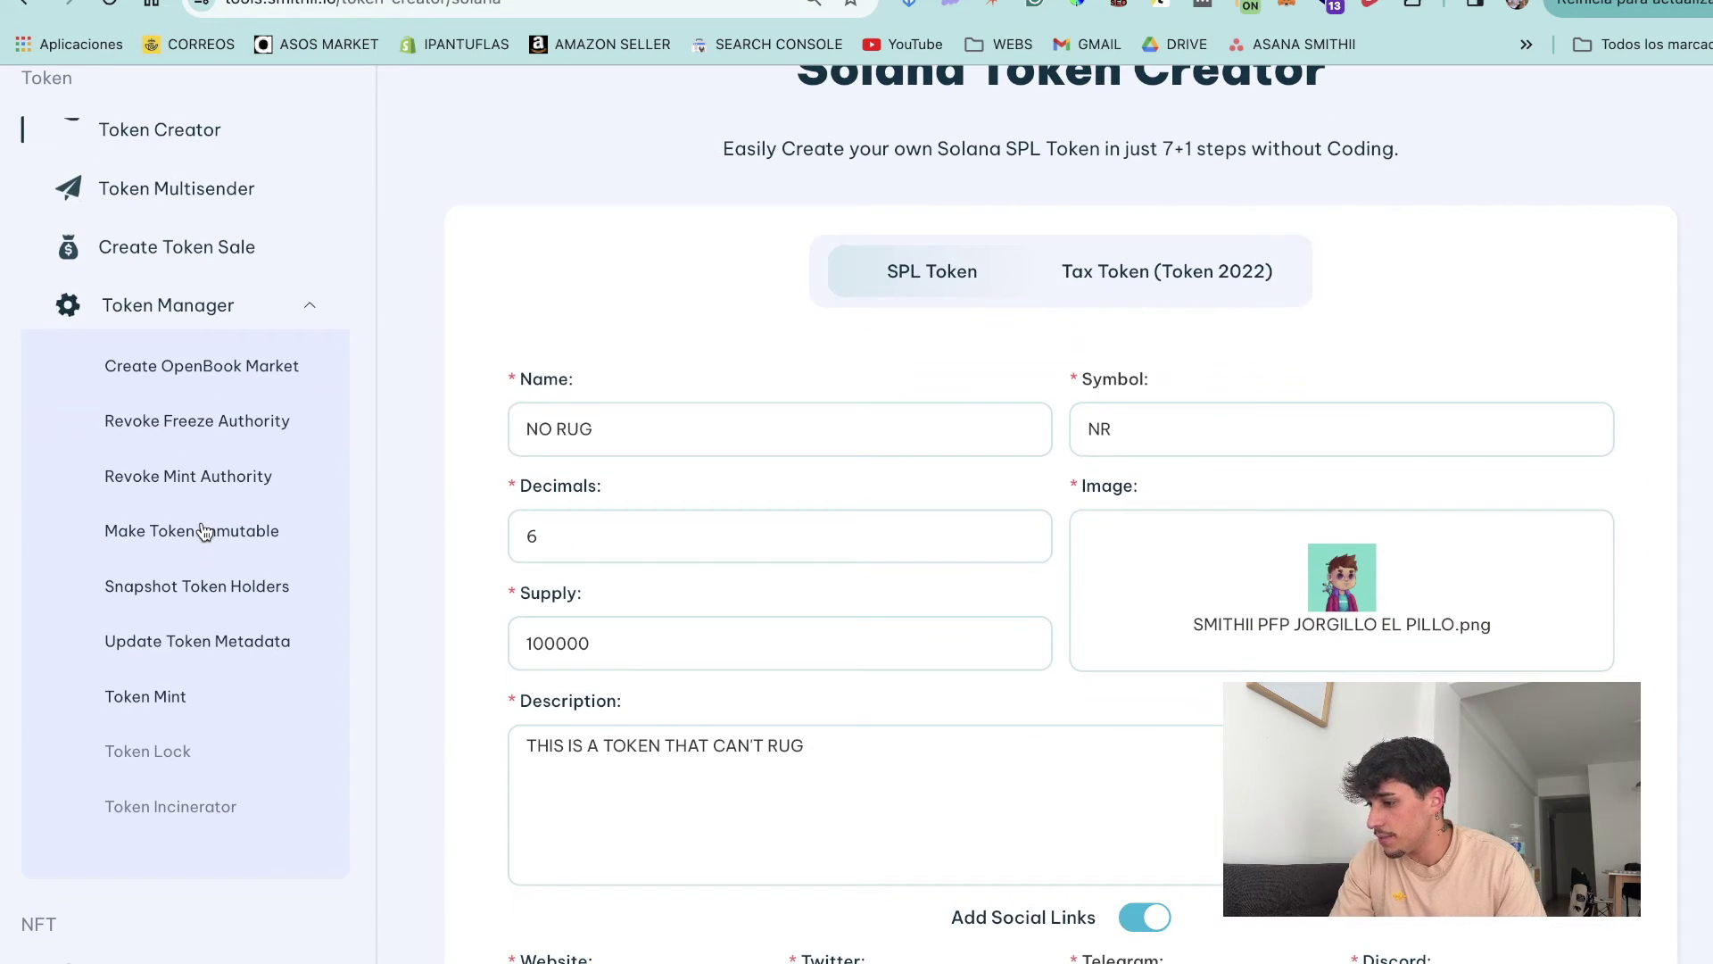
click(150, 710)
click(661, 559)
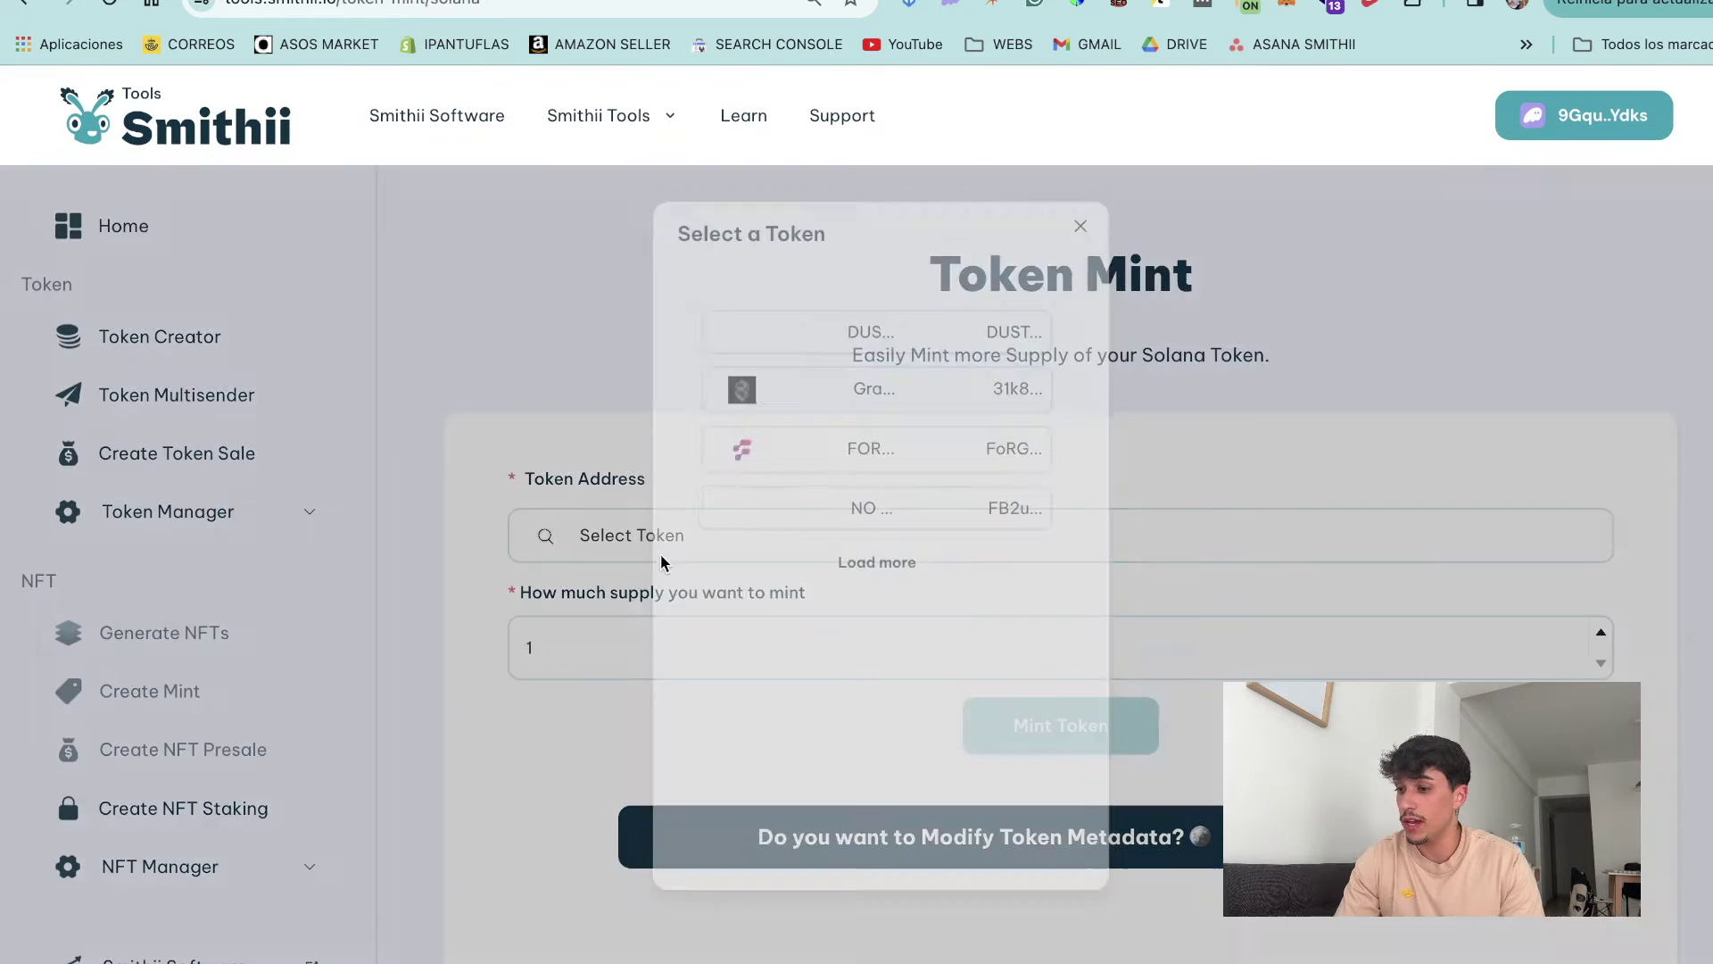
click(846, 524)
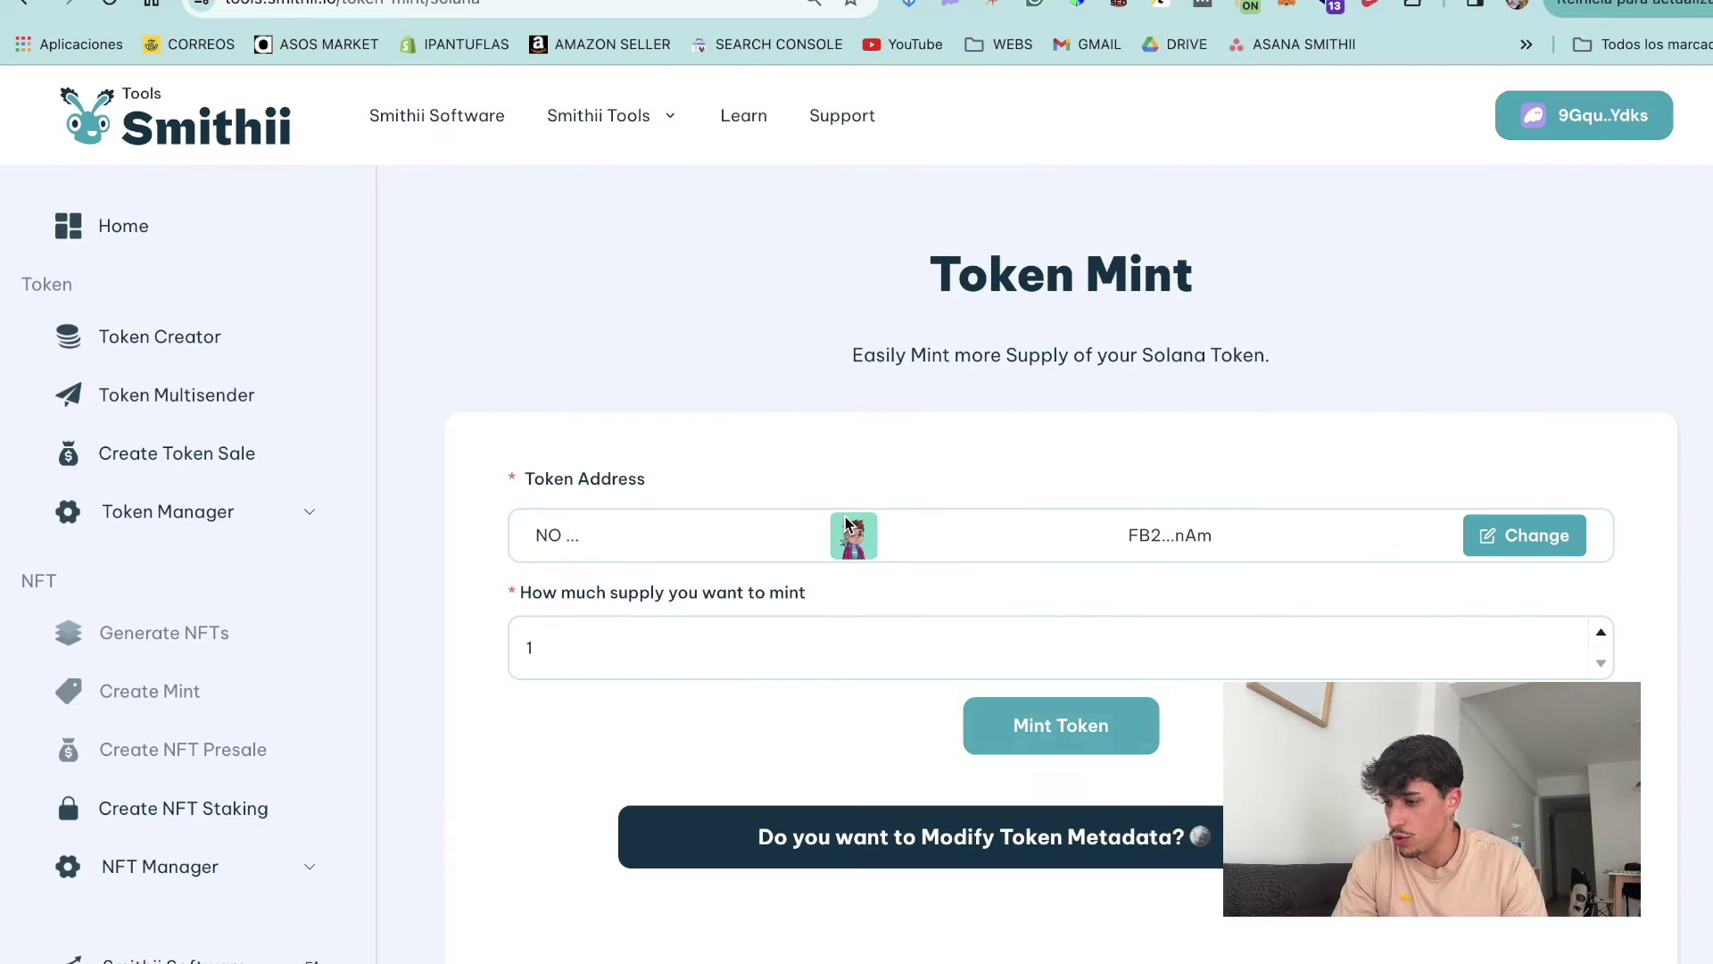
click(642, 651)
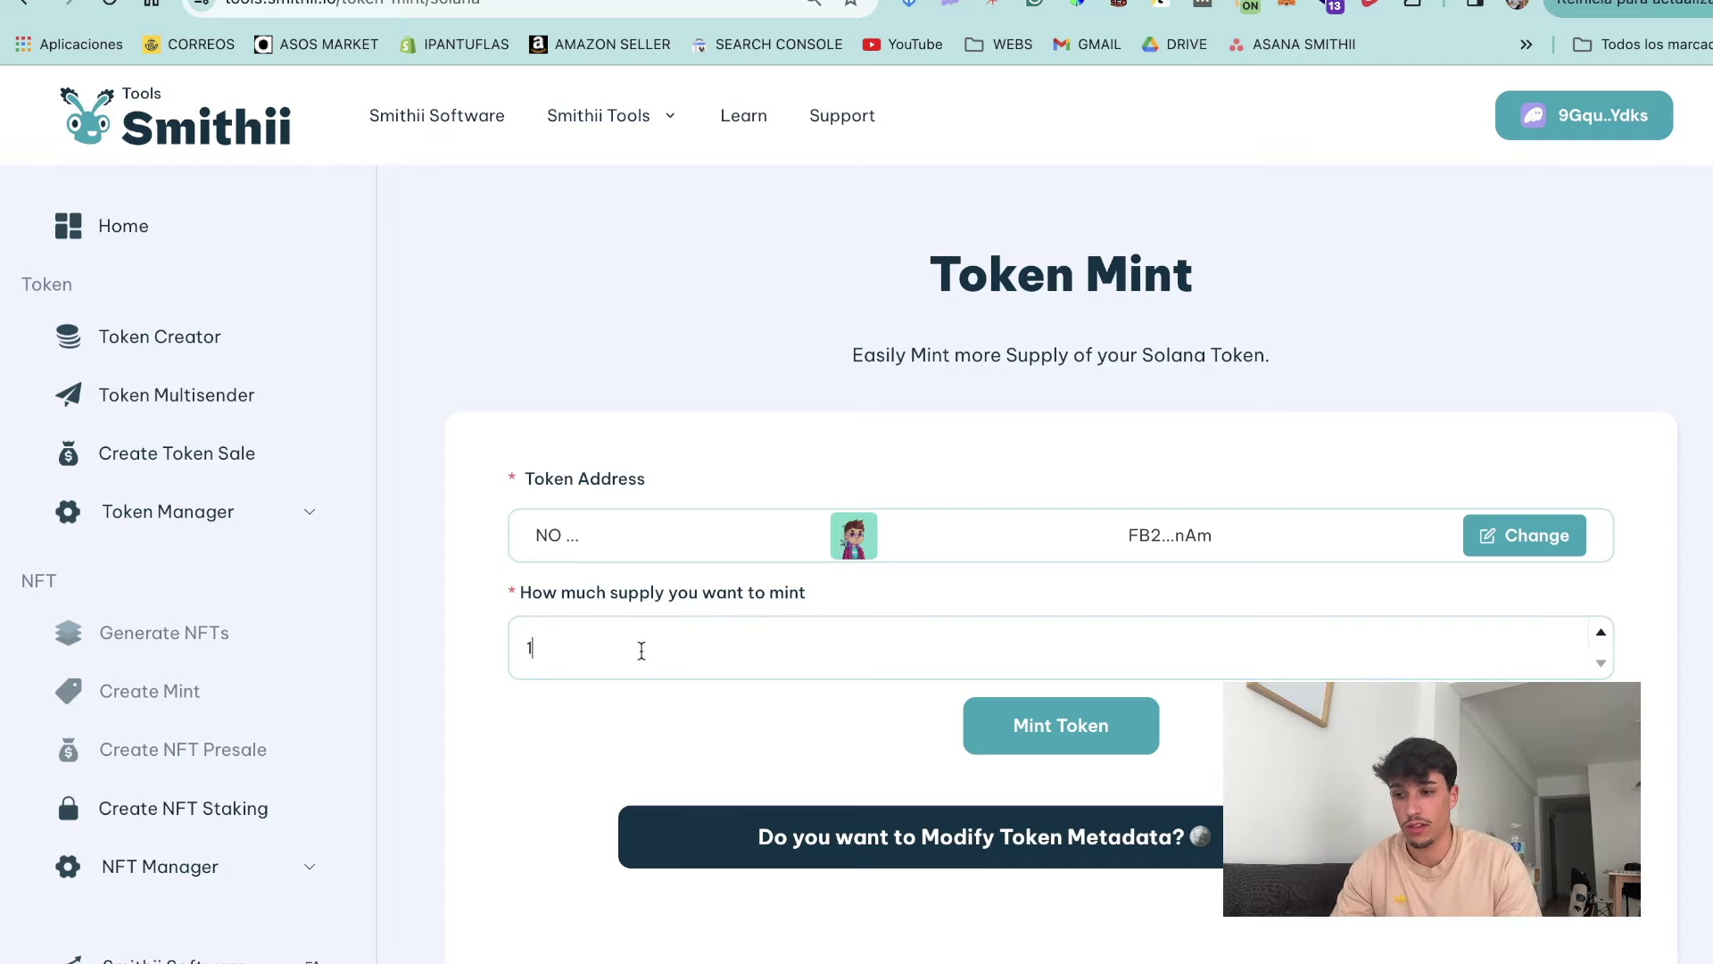
text(00000000)
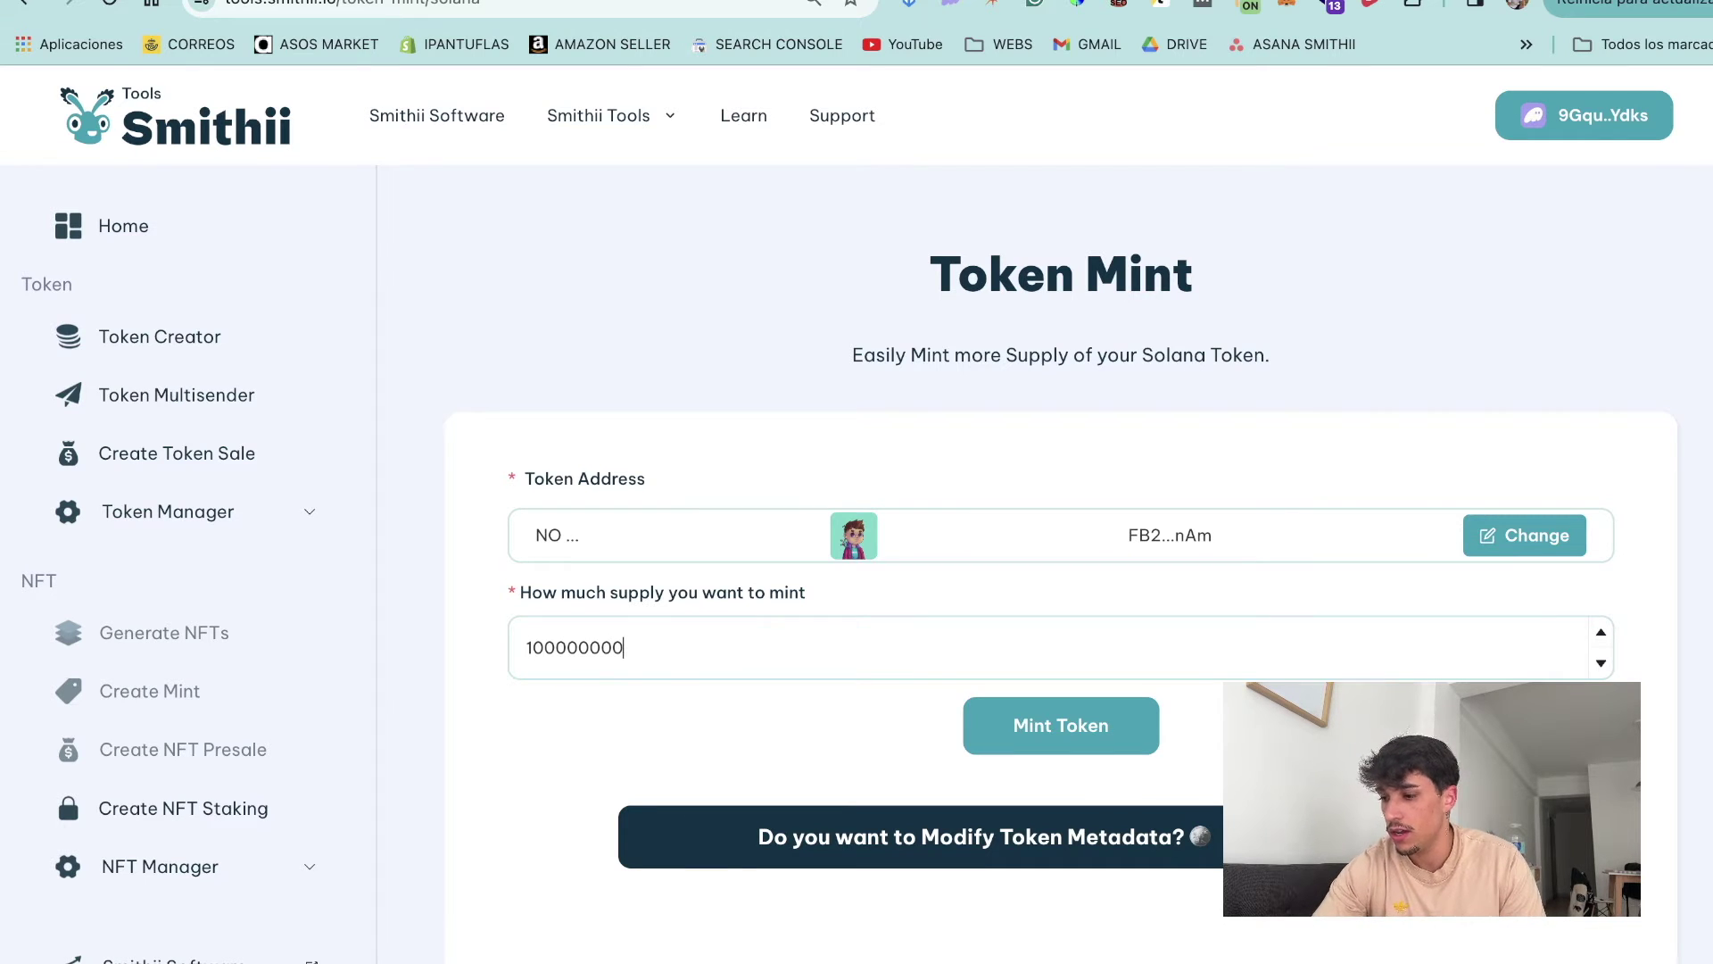
click(1080, 719)
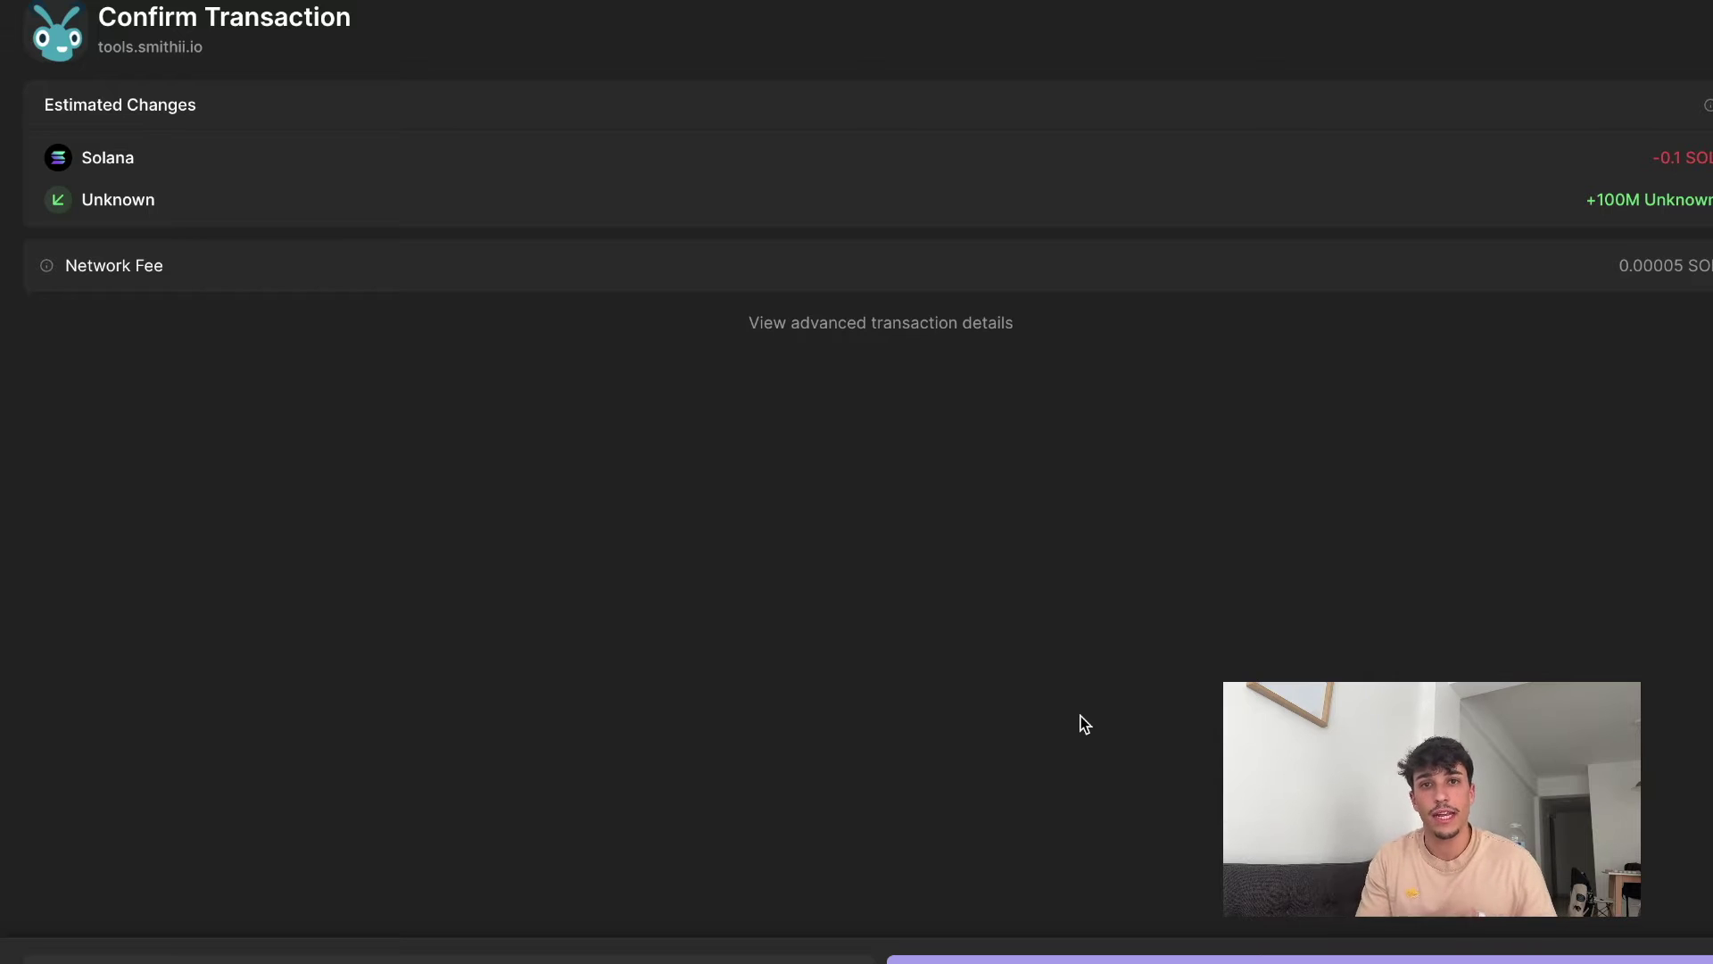
click(1160, 957)
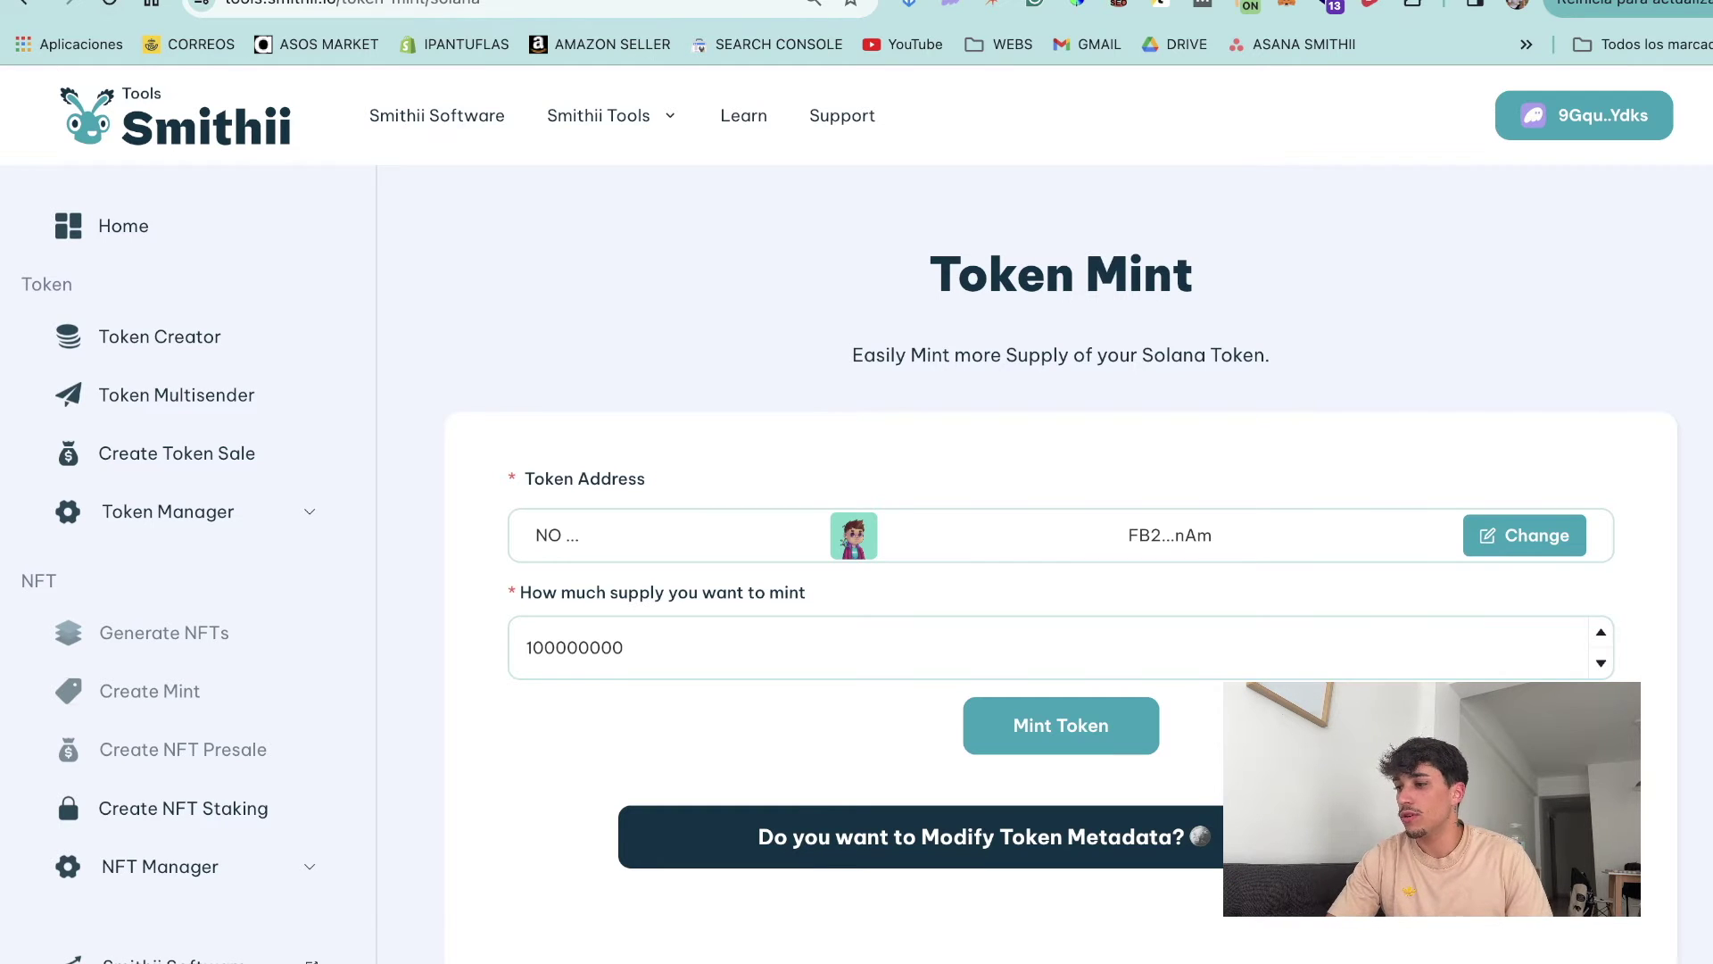
Go back to the NO RUG RugCheck report
click(23, 3)
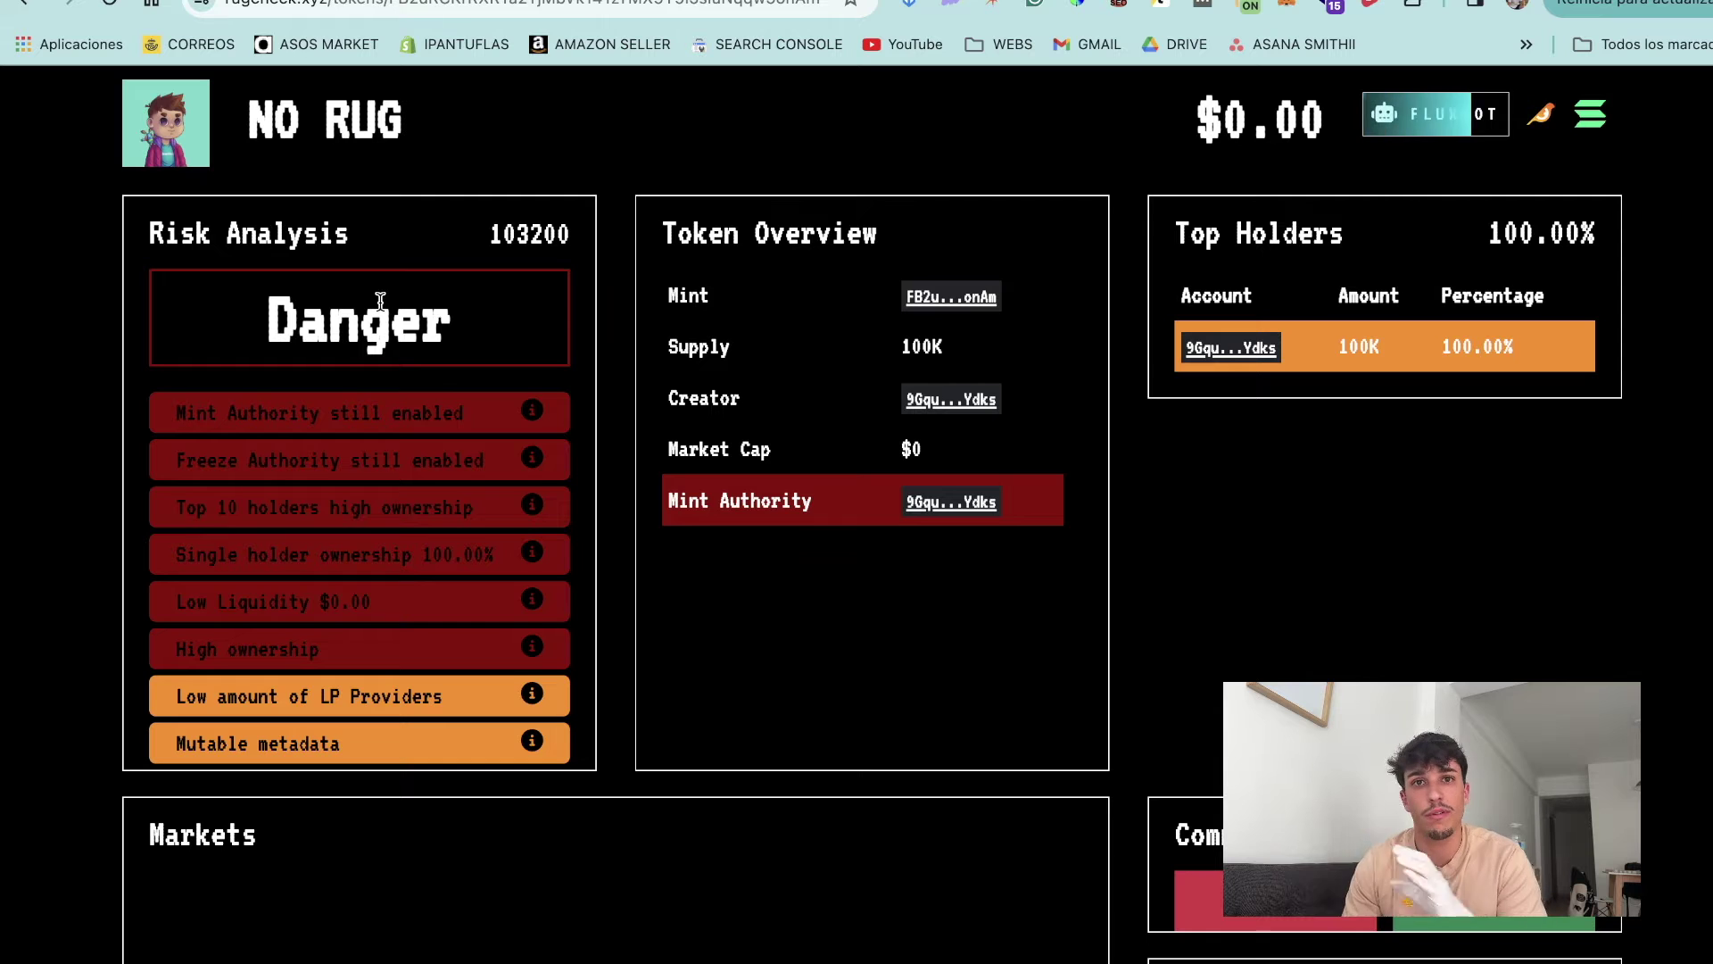
key(ctrl+Tab)
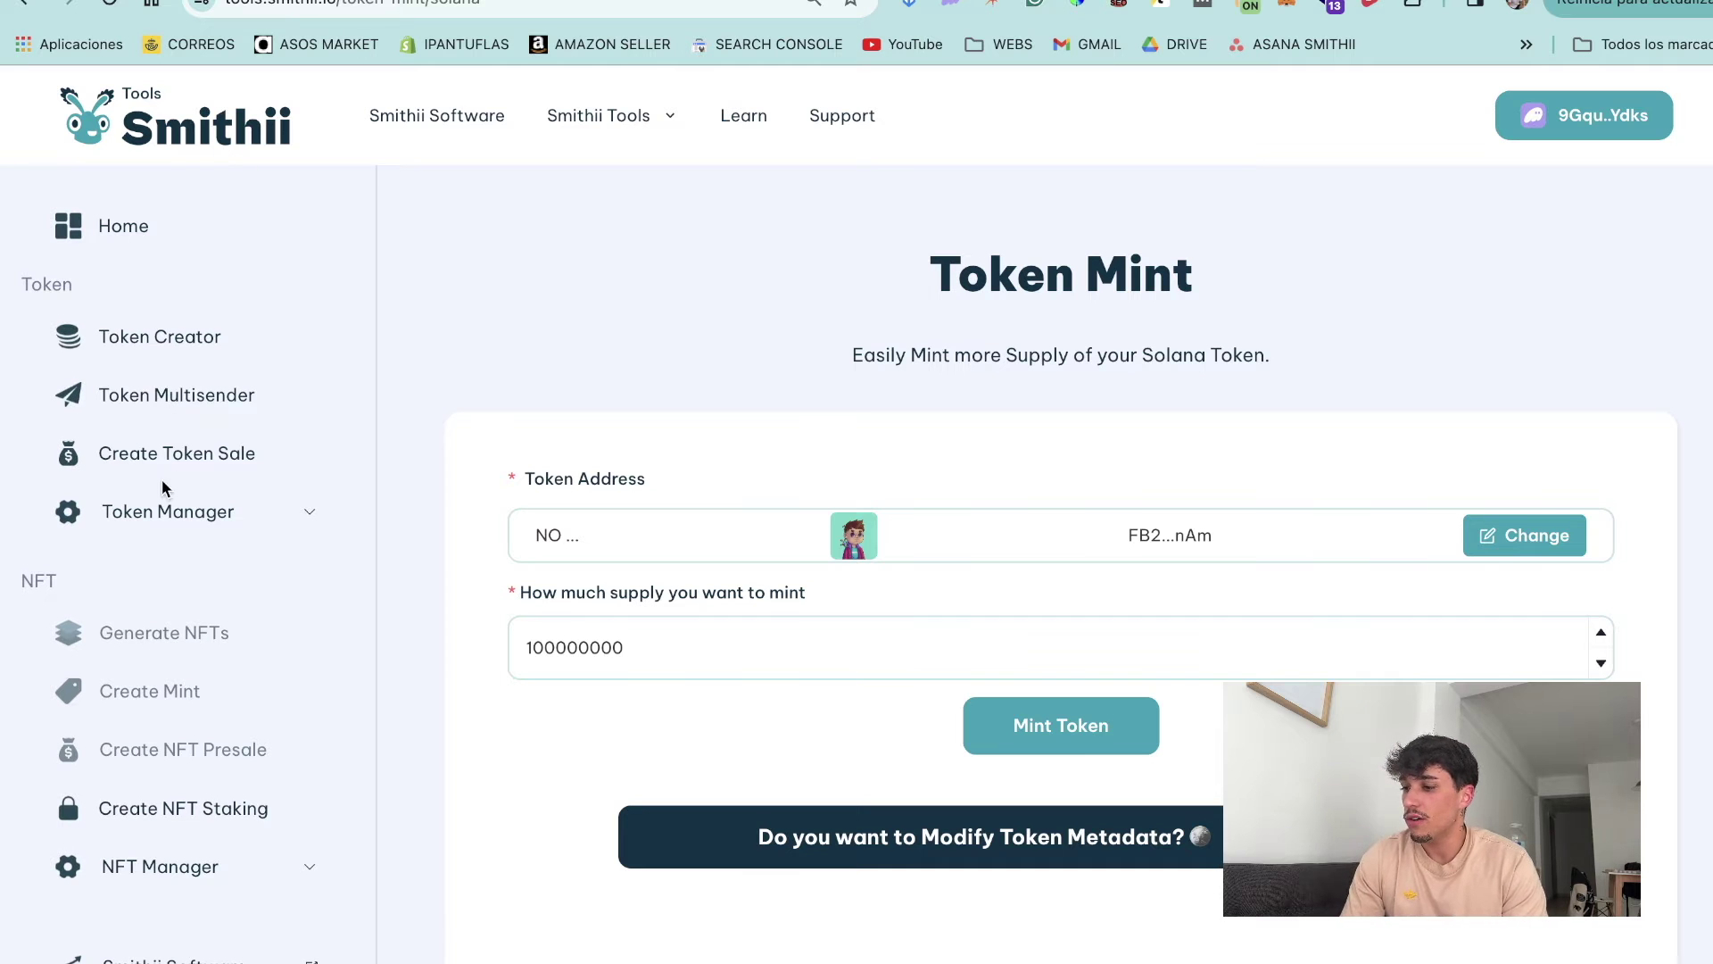
click(167, 523)
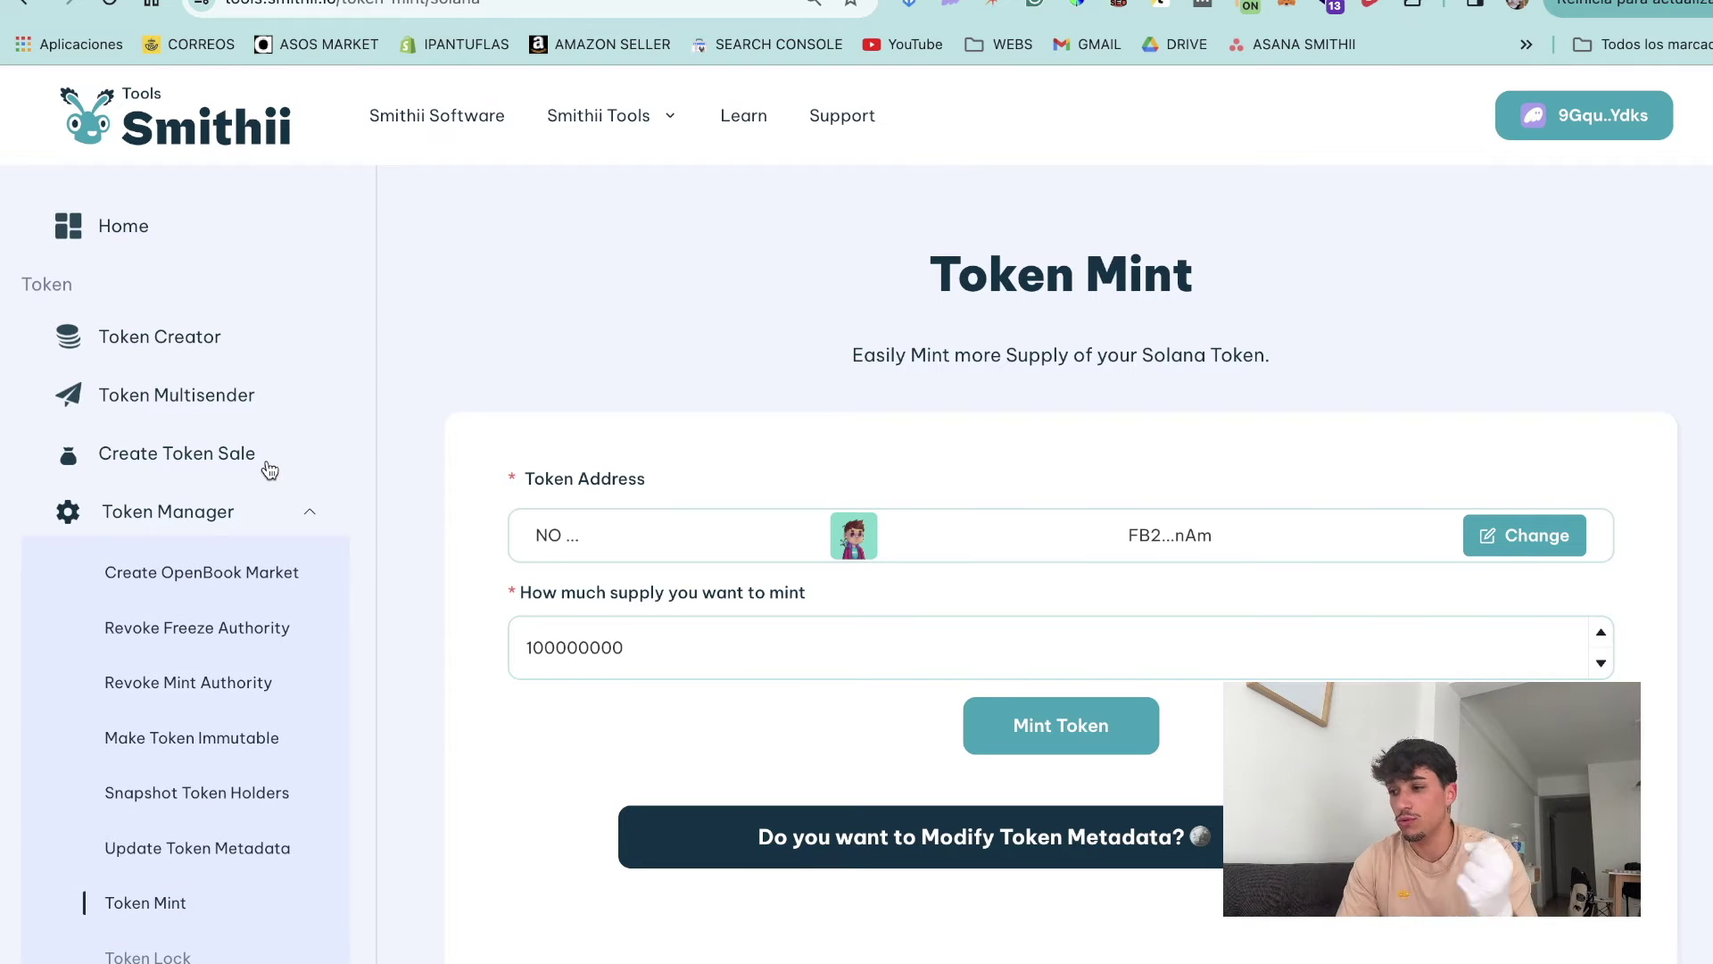
Revoke the NO RUG token's freeze authority and approve the transaction in Phantom
scroll(268, 467, down, 3)
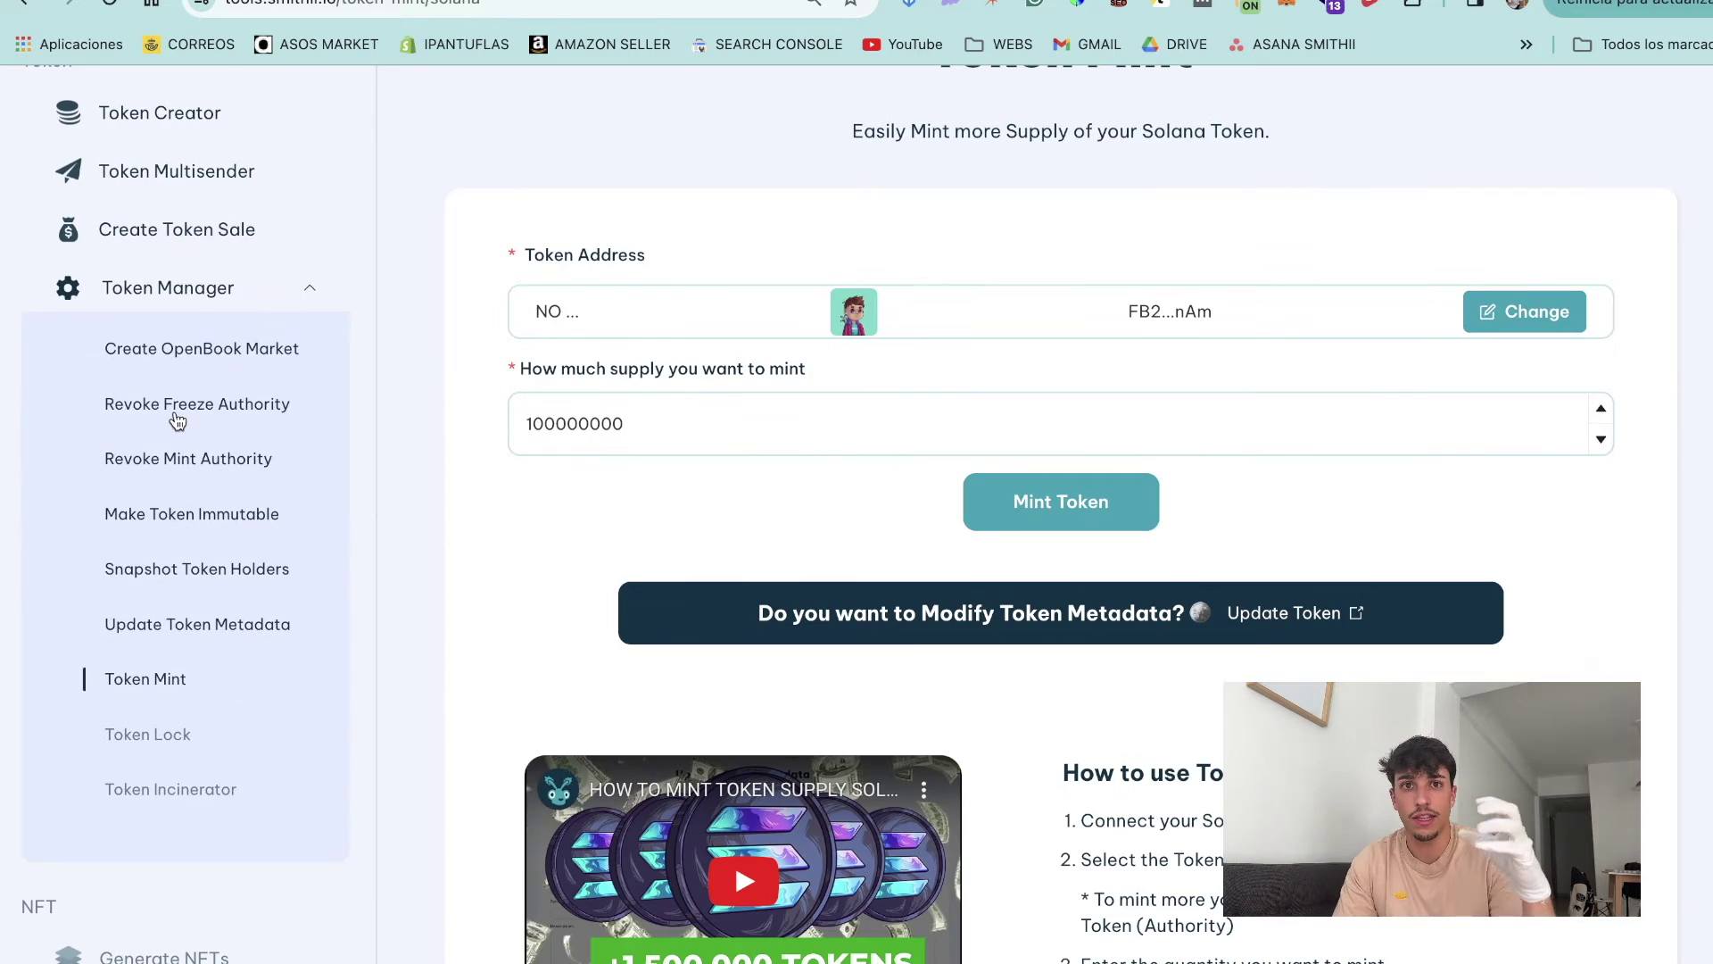
click(178, 419)
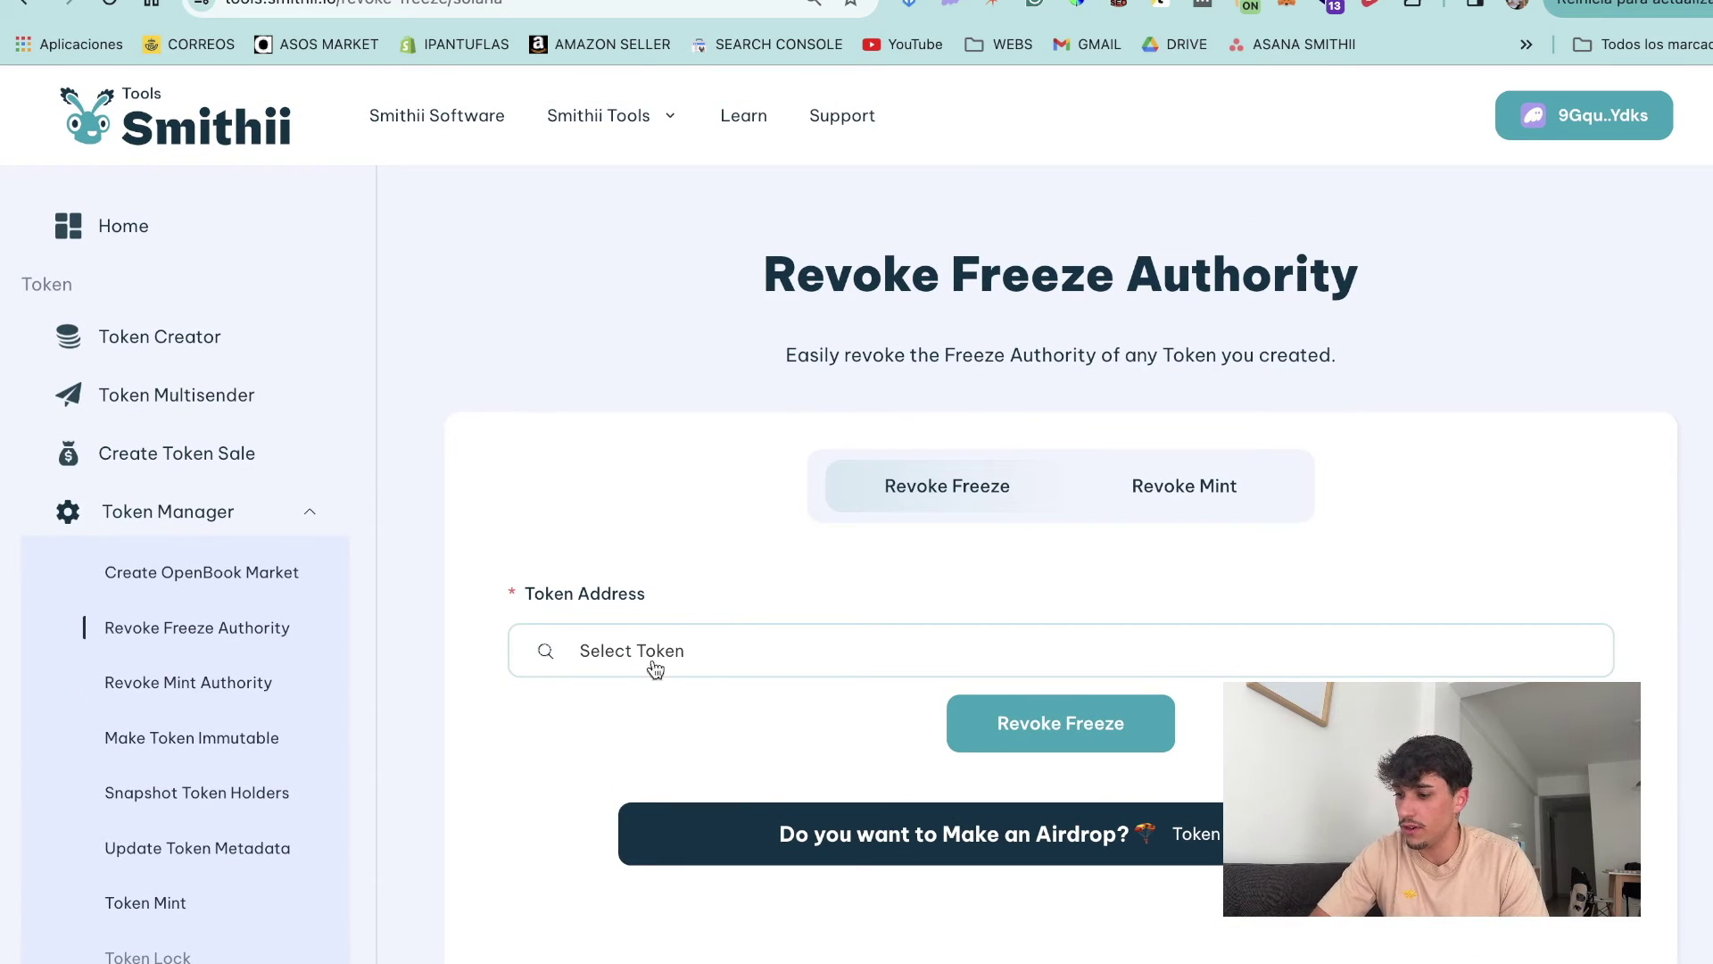
click(658, 649)
click(766, 512)
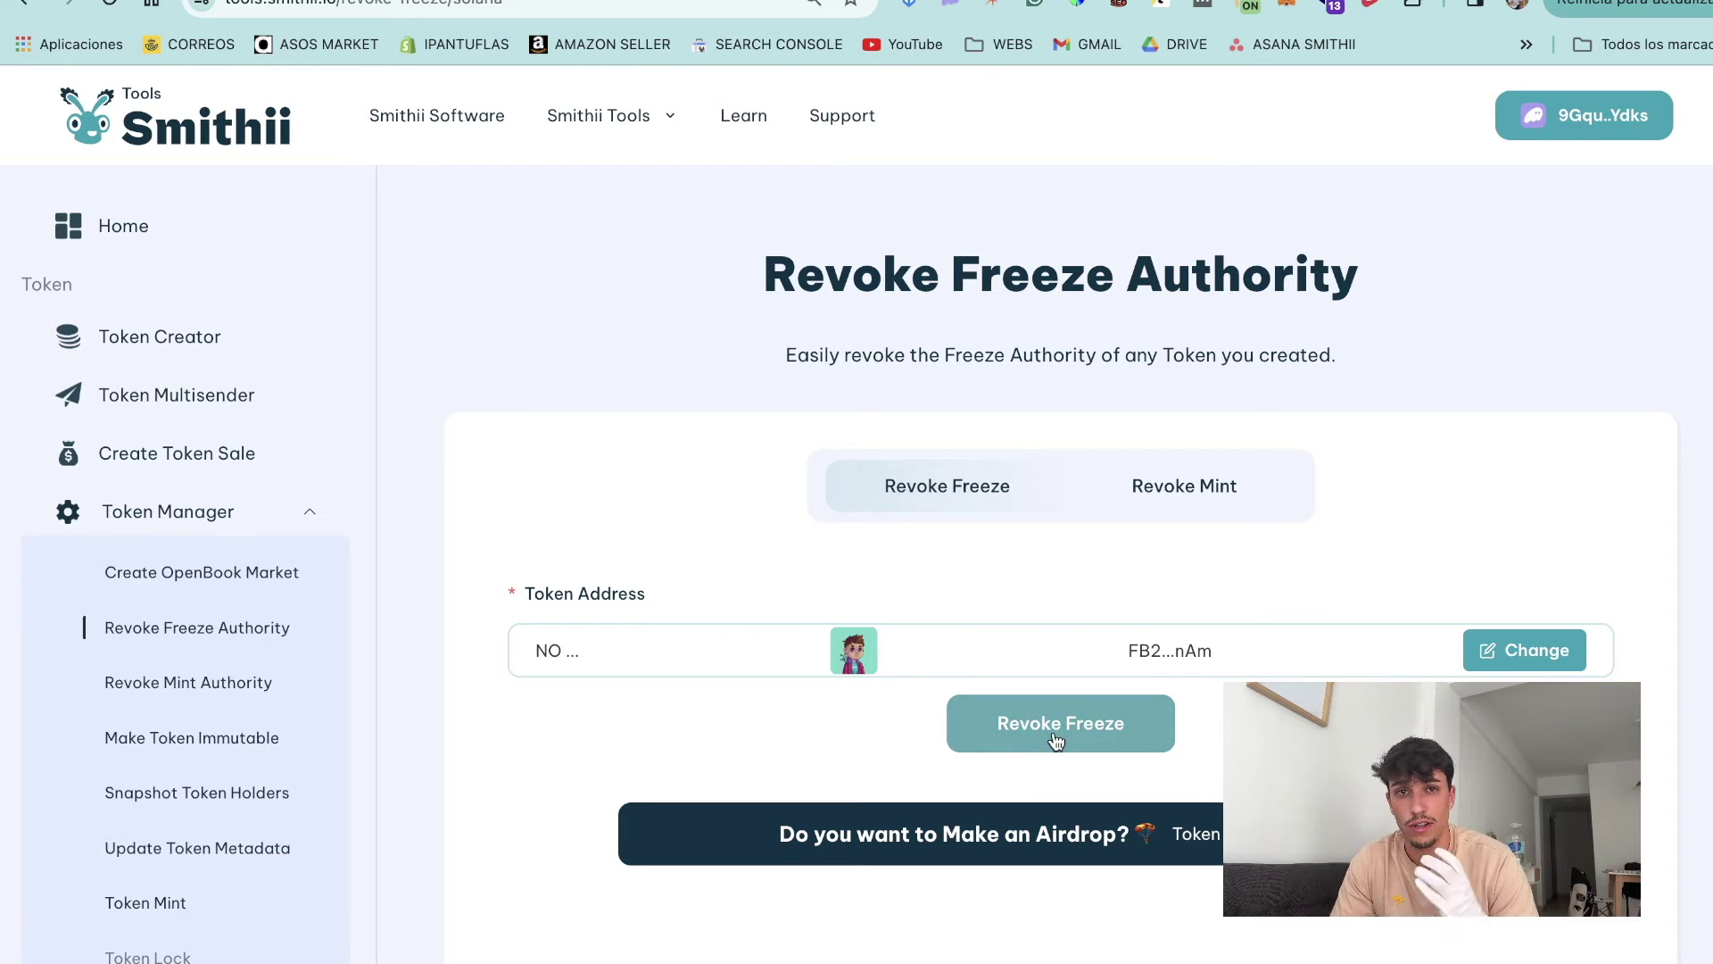
click(1056, 737)
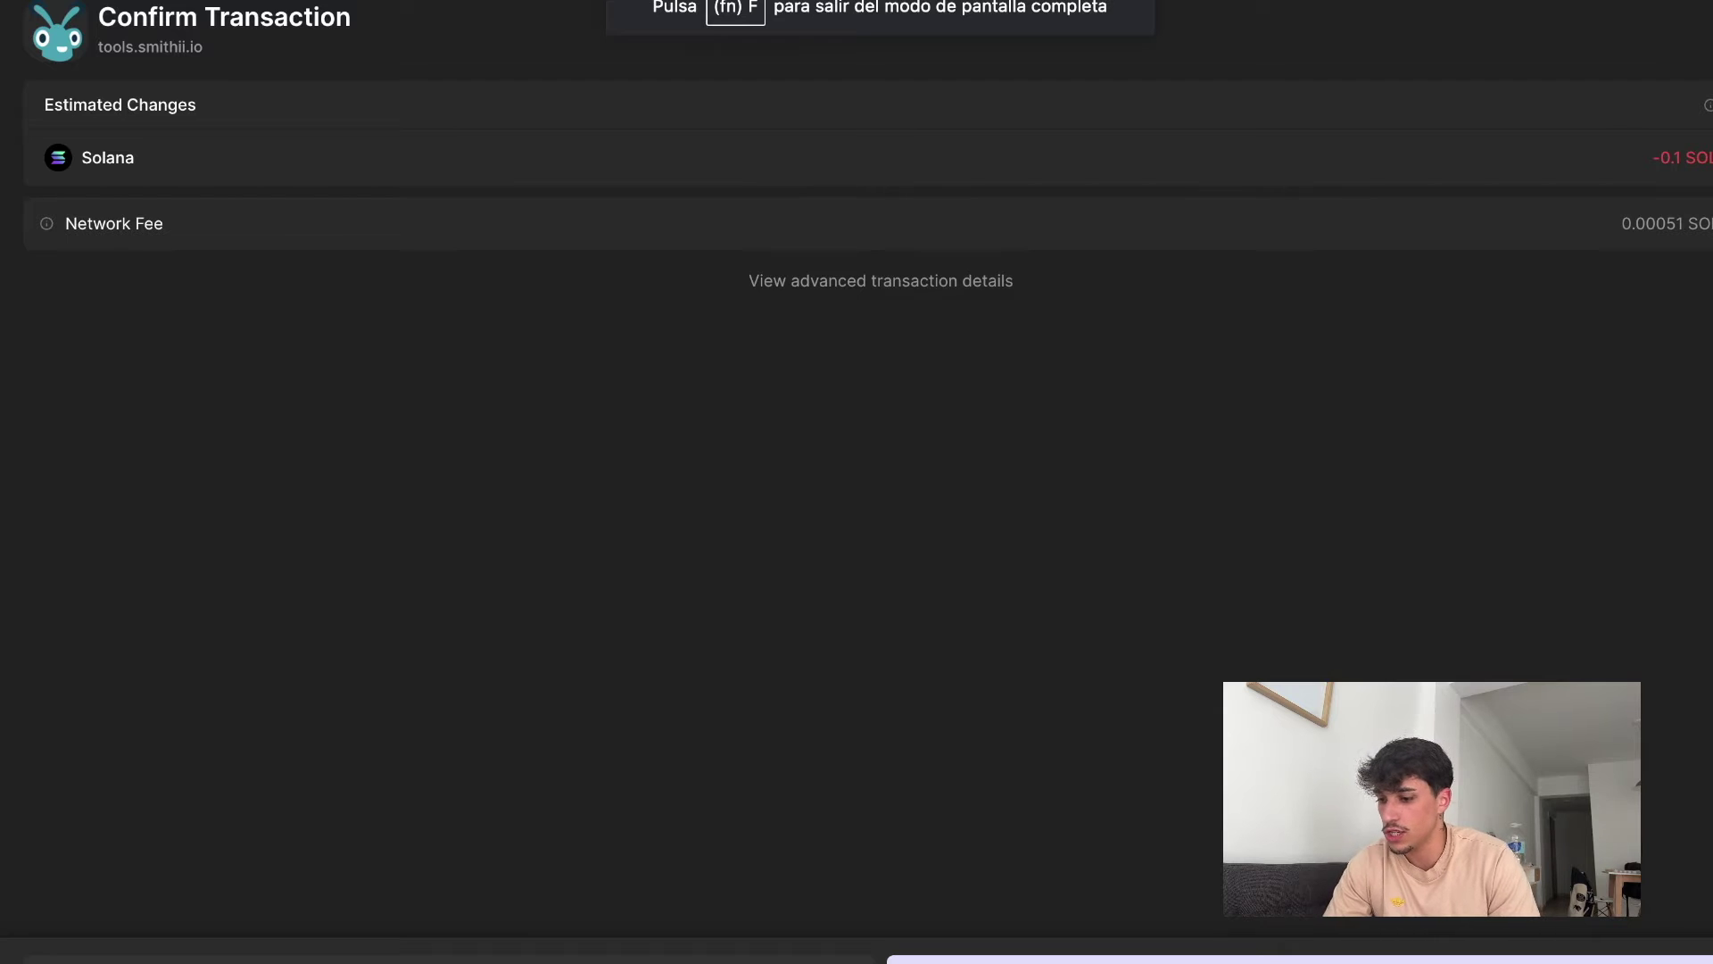
click(1116, 958)
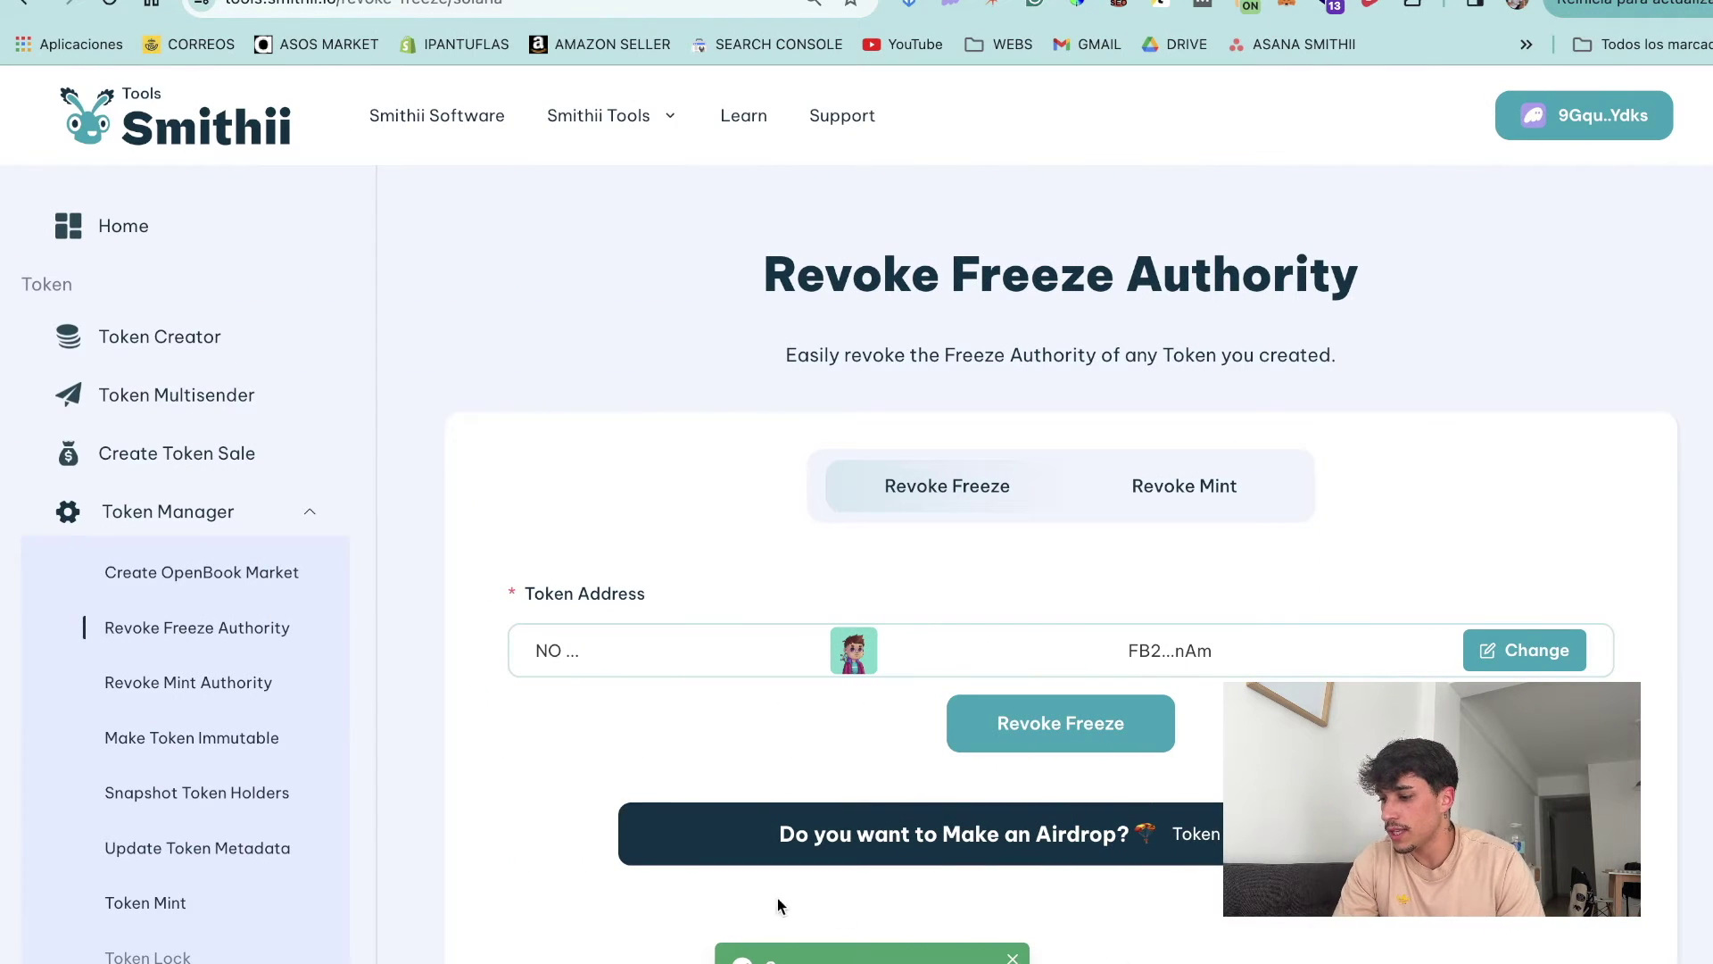
click(246, 689)
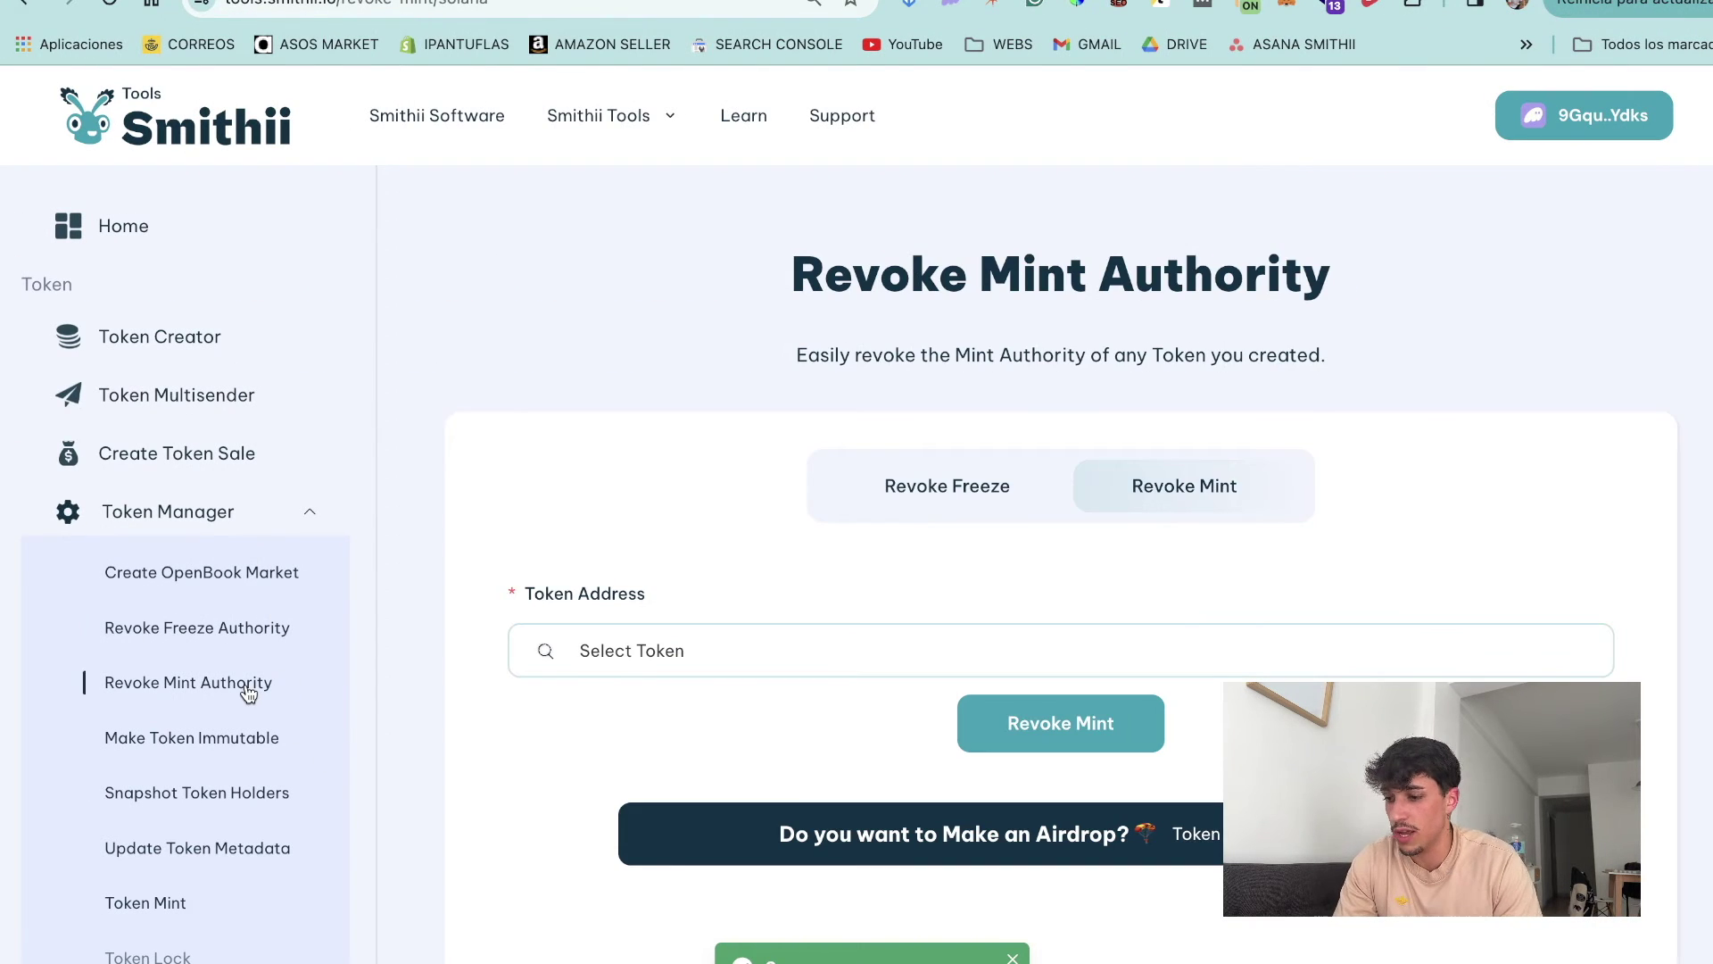
Revoke the NO RUG token's mint authority and approve the transaction in Phantom
click(638, 651)
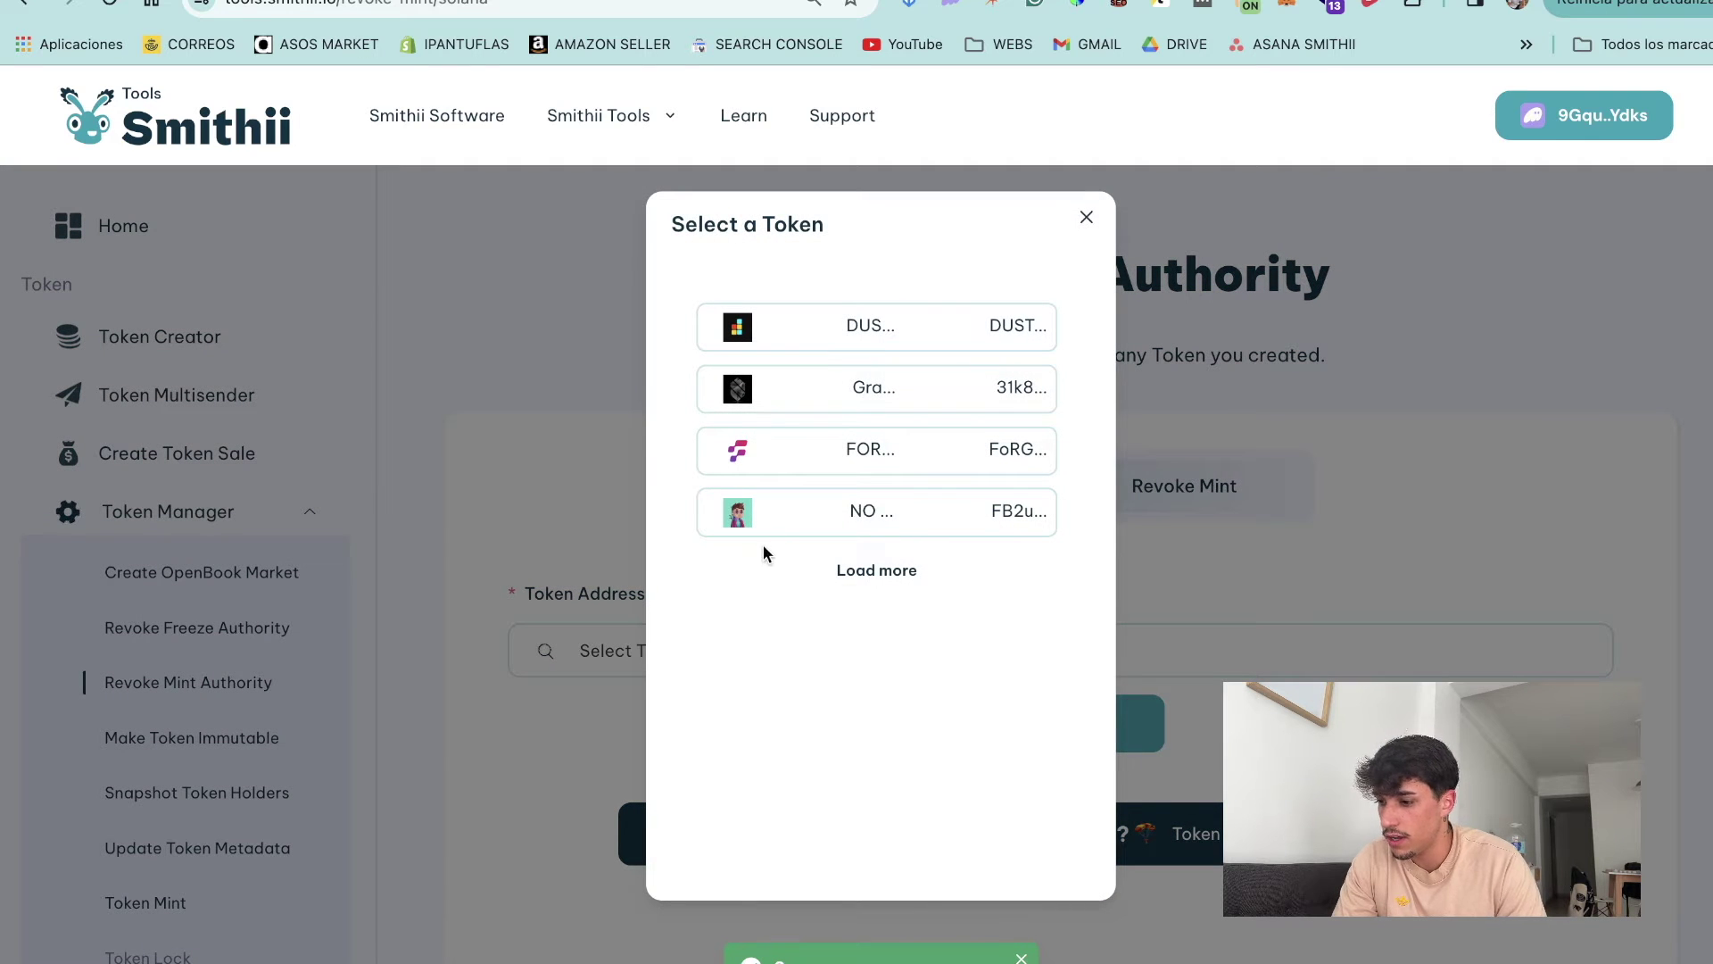
click(827, 516)
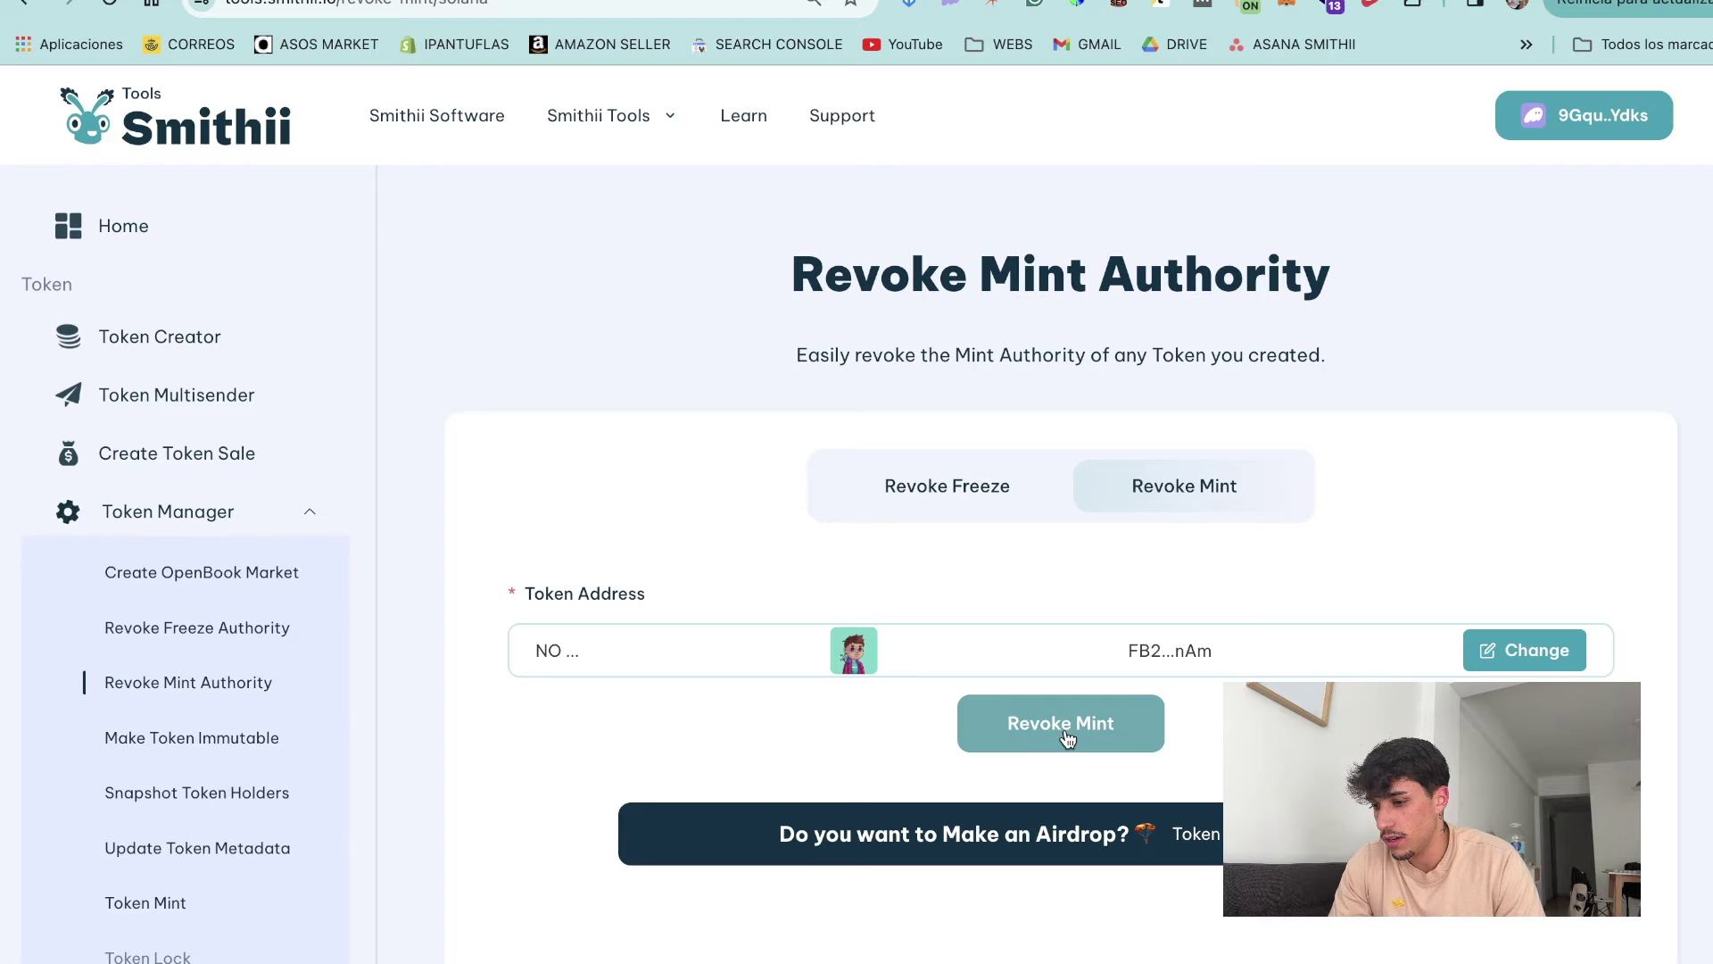
click(1064, 727)
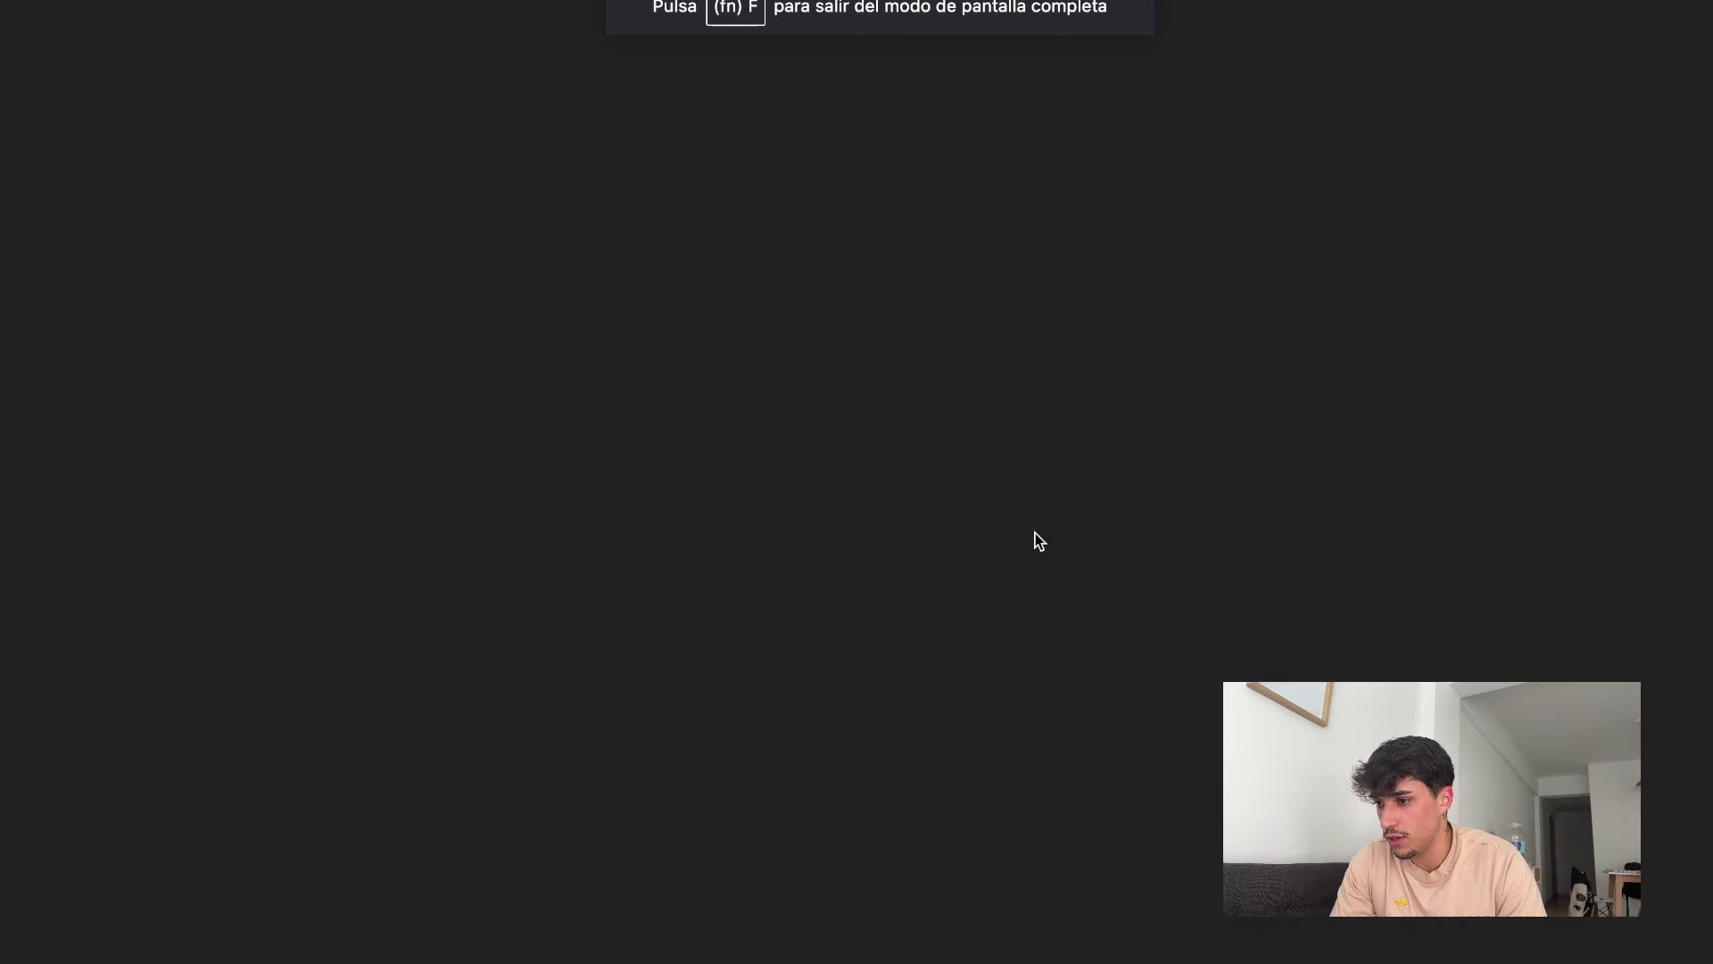
click(1116, 959)
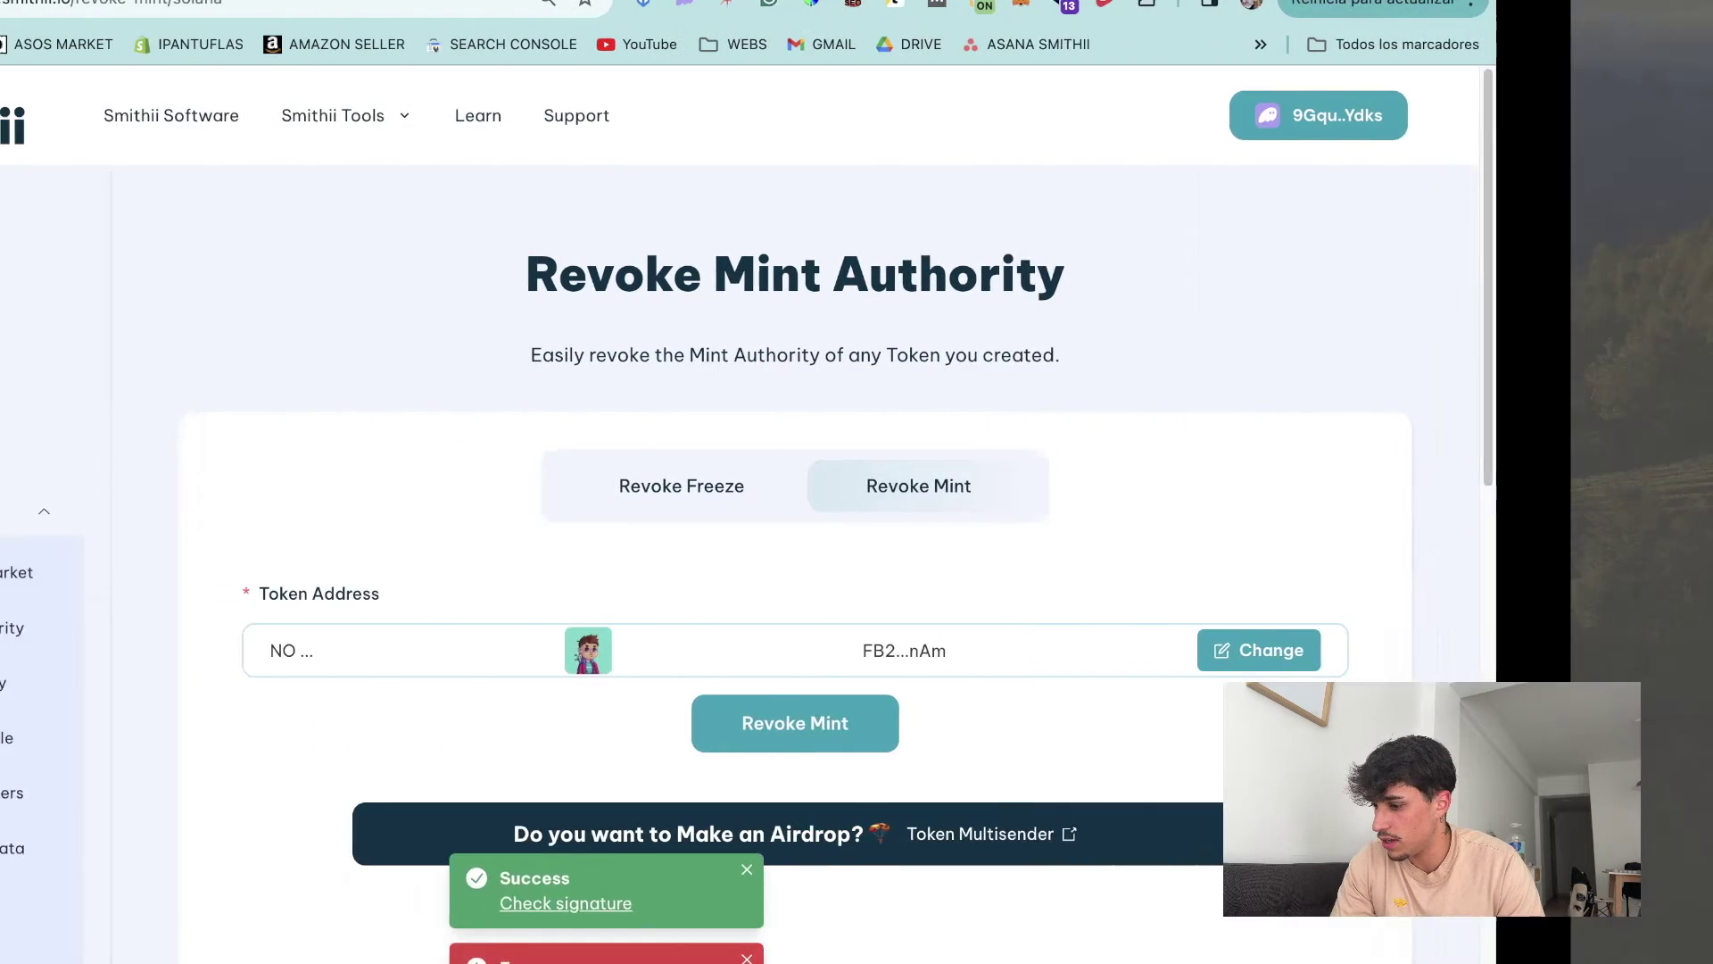
scroll(811, 683, down, 3)
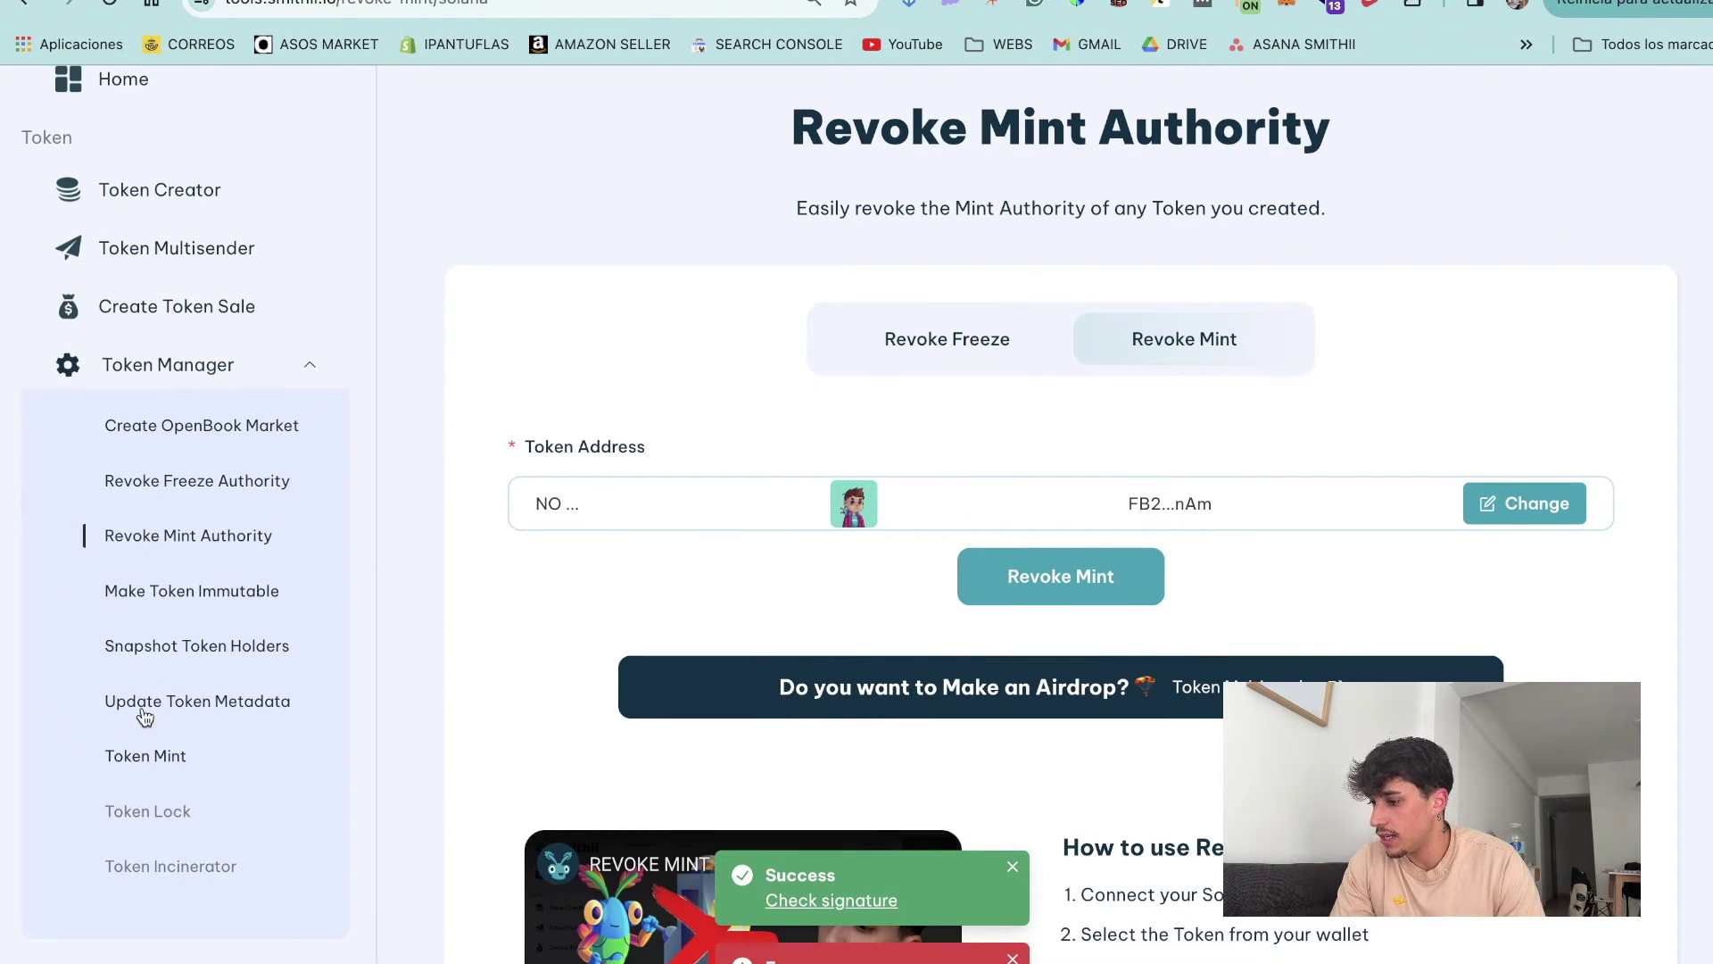
click(187, 603)
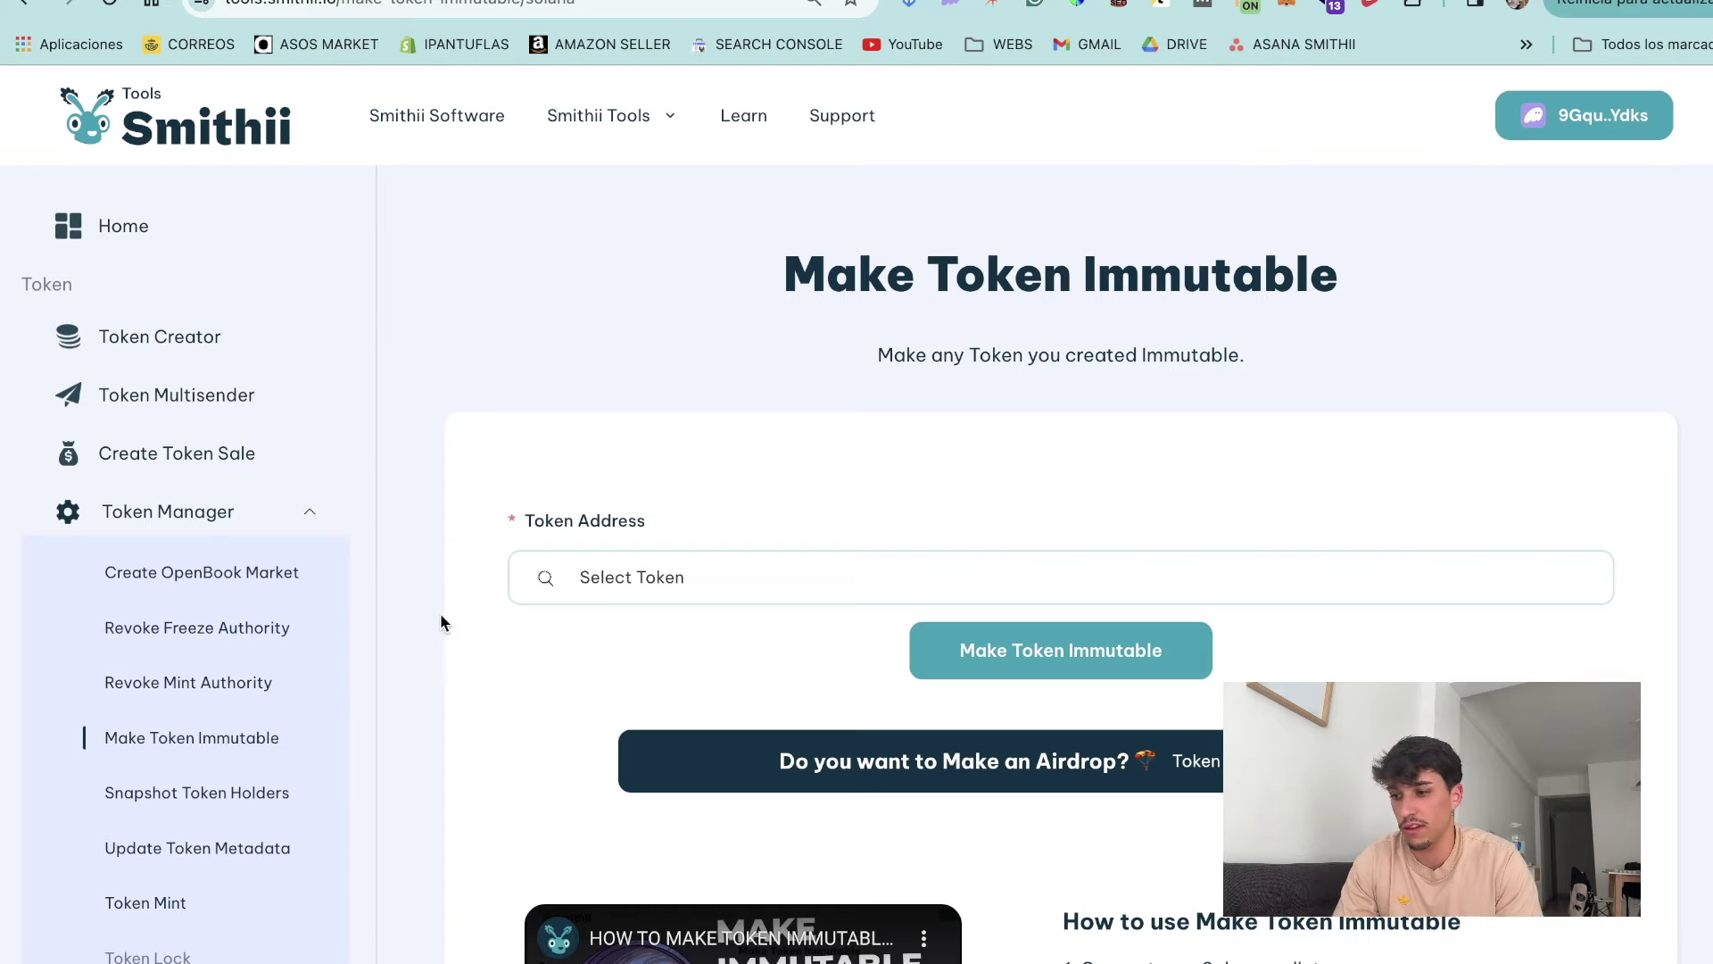
Make the NO RUG token immutable, approve in Phantom, and return to its RugCheck report
click(641, 602)
click(775, 529)
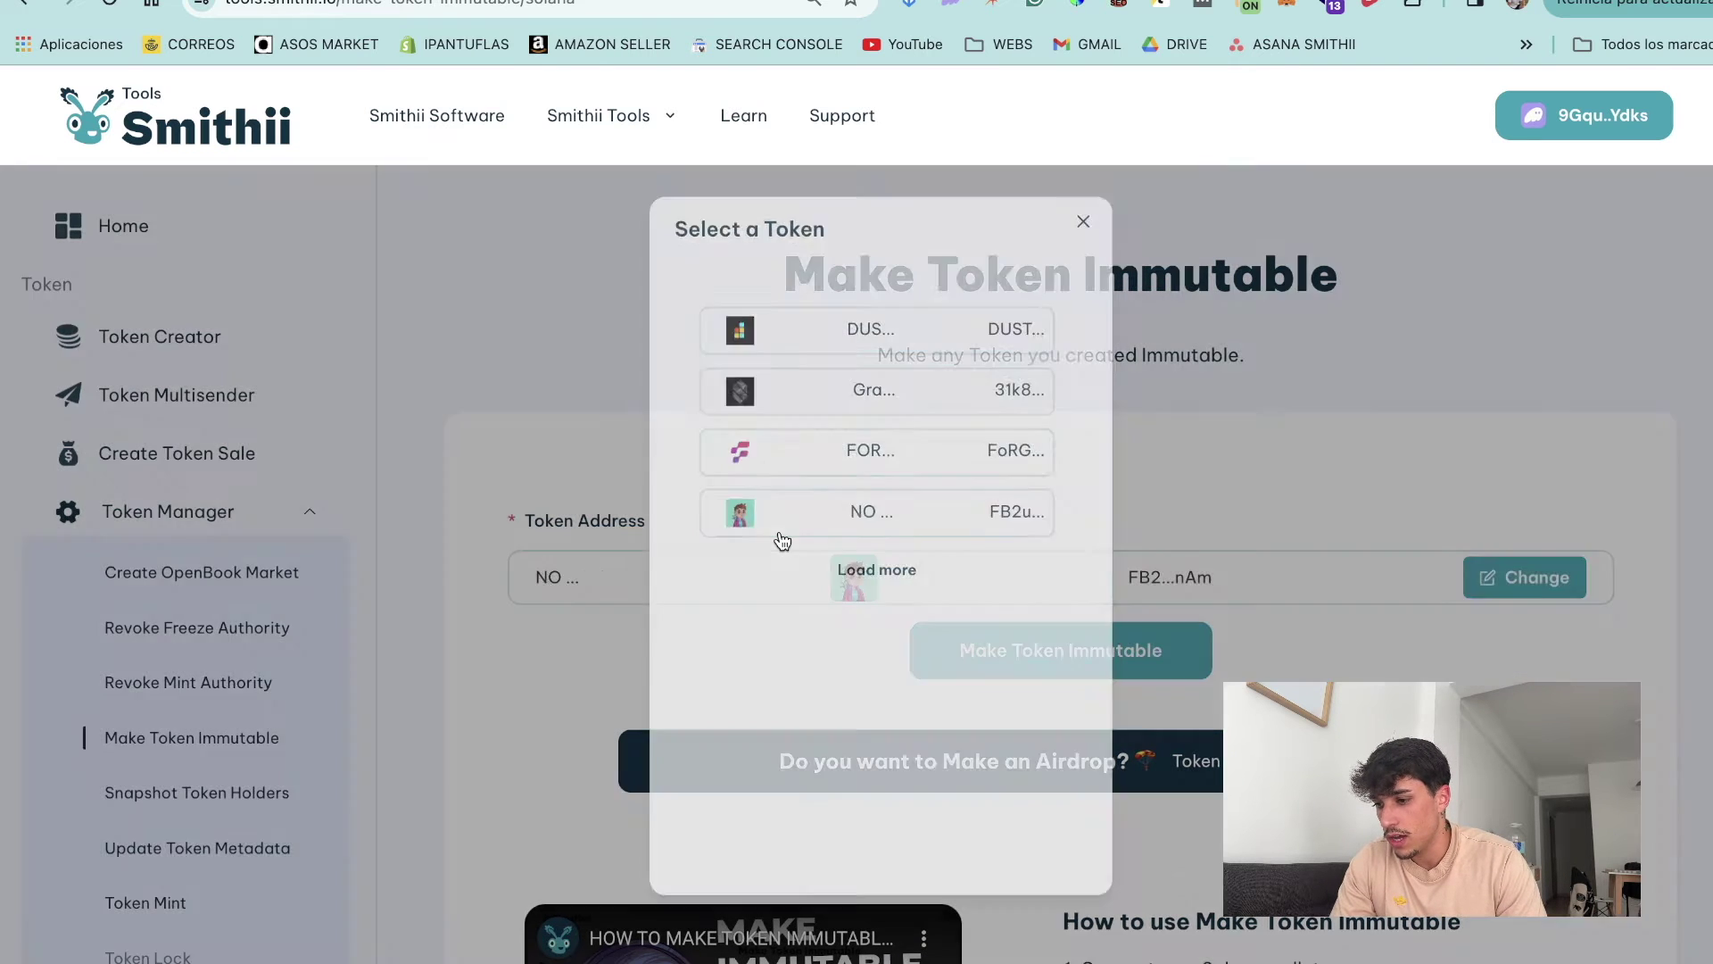
click(1116, 669)
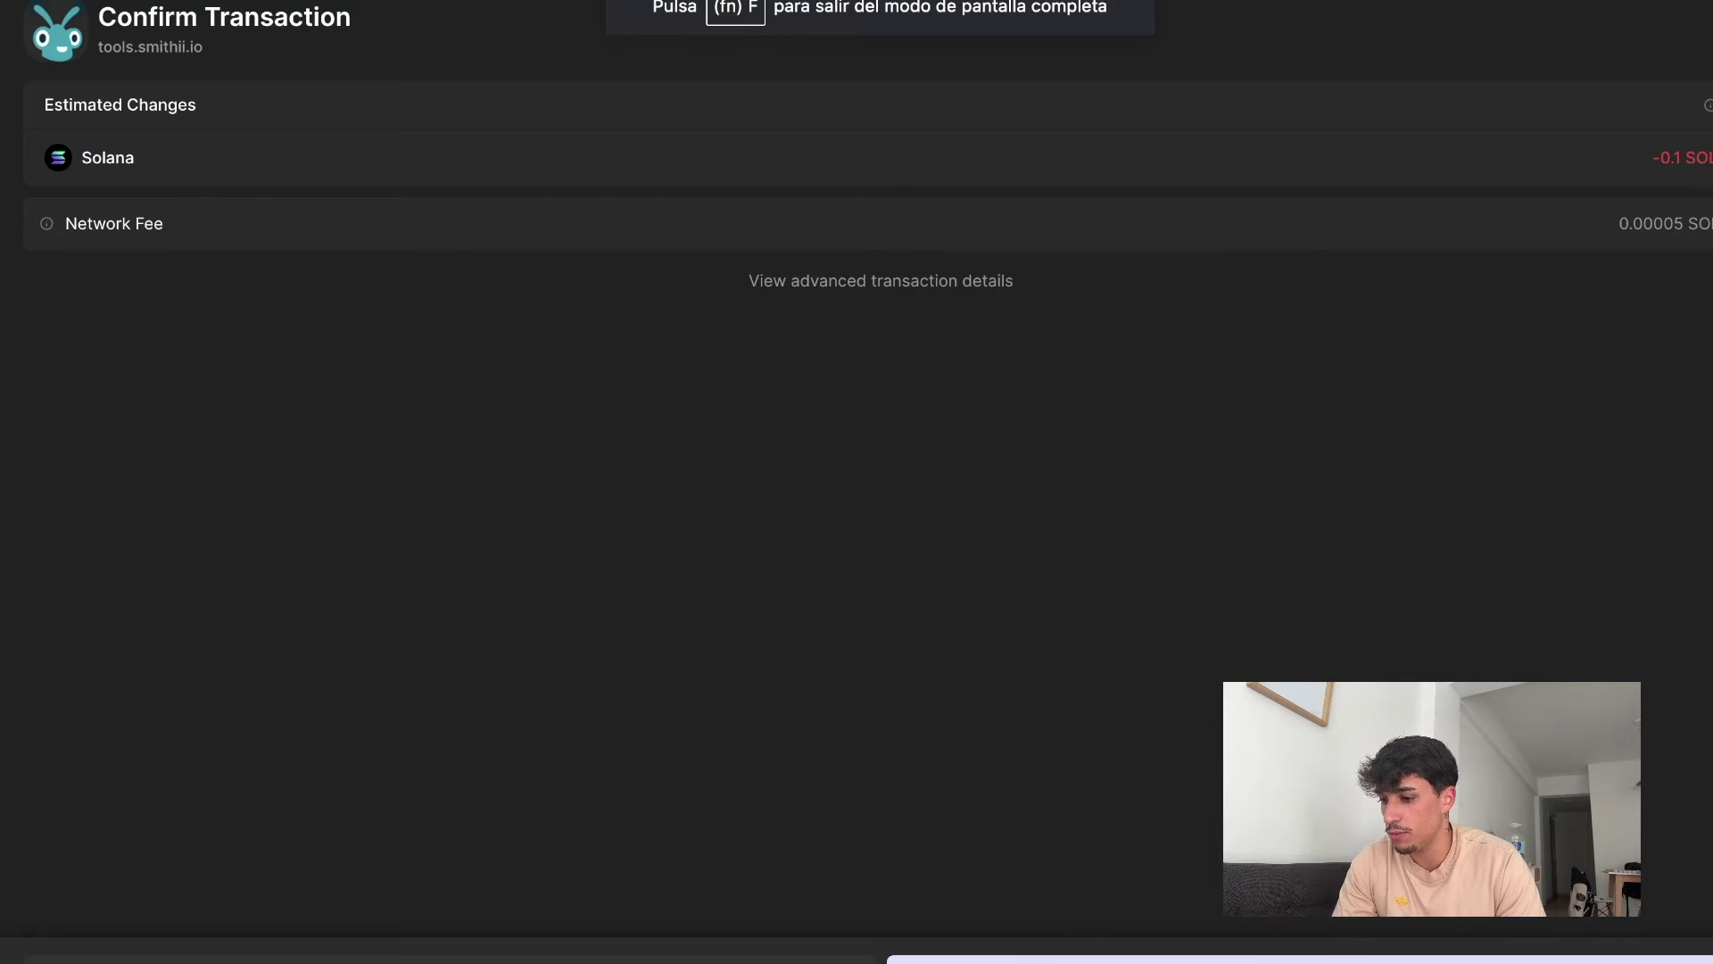
click(1115, 958)
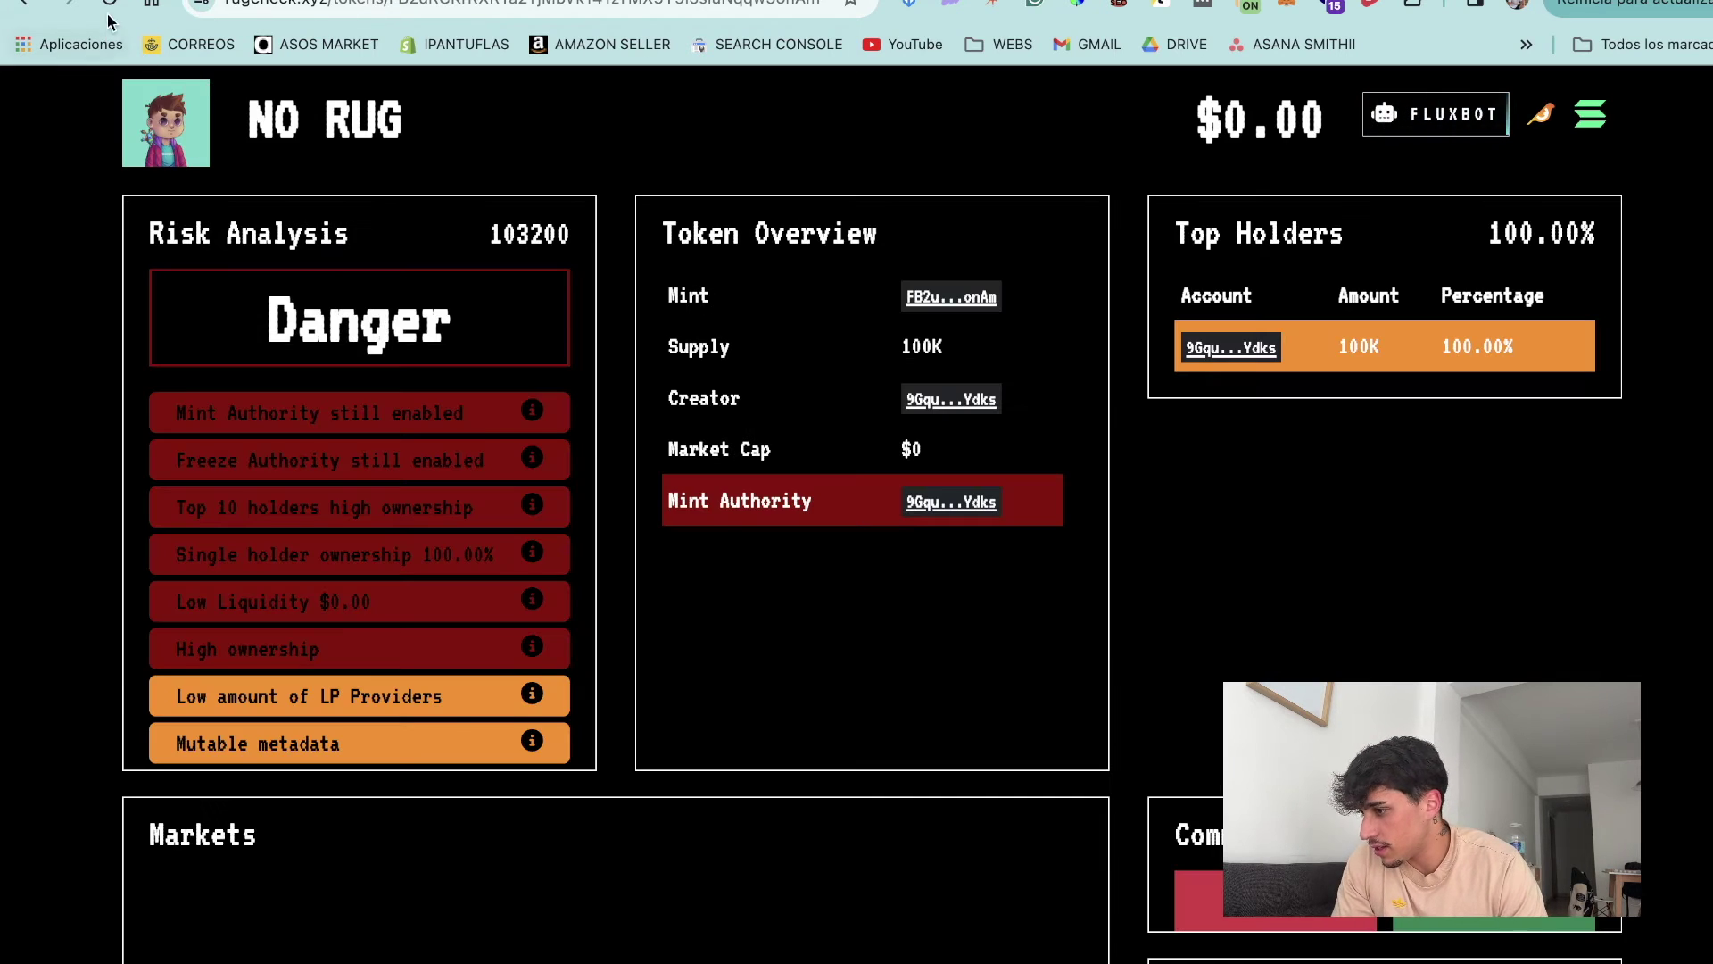
click(104, 9)
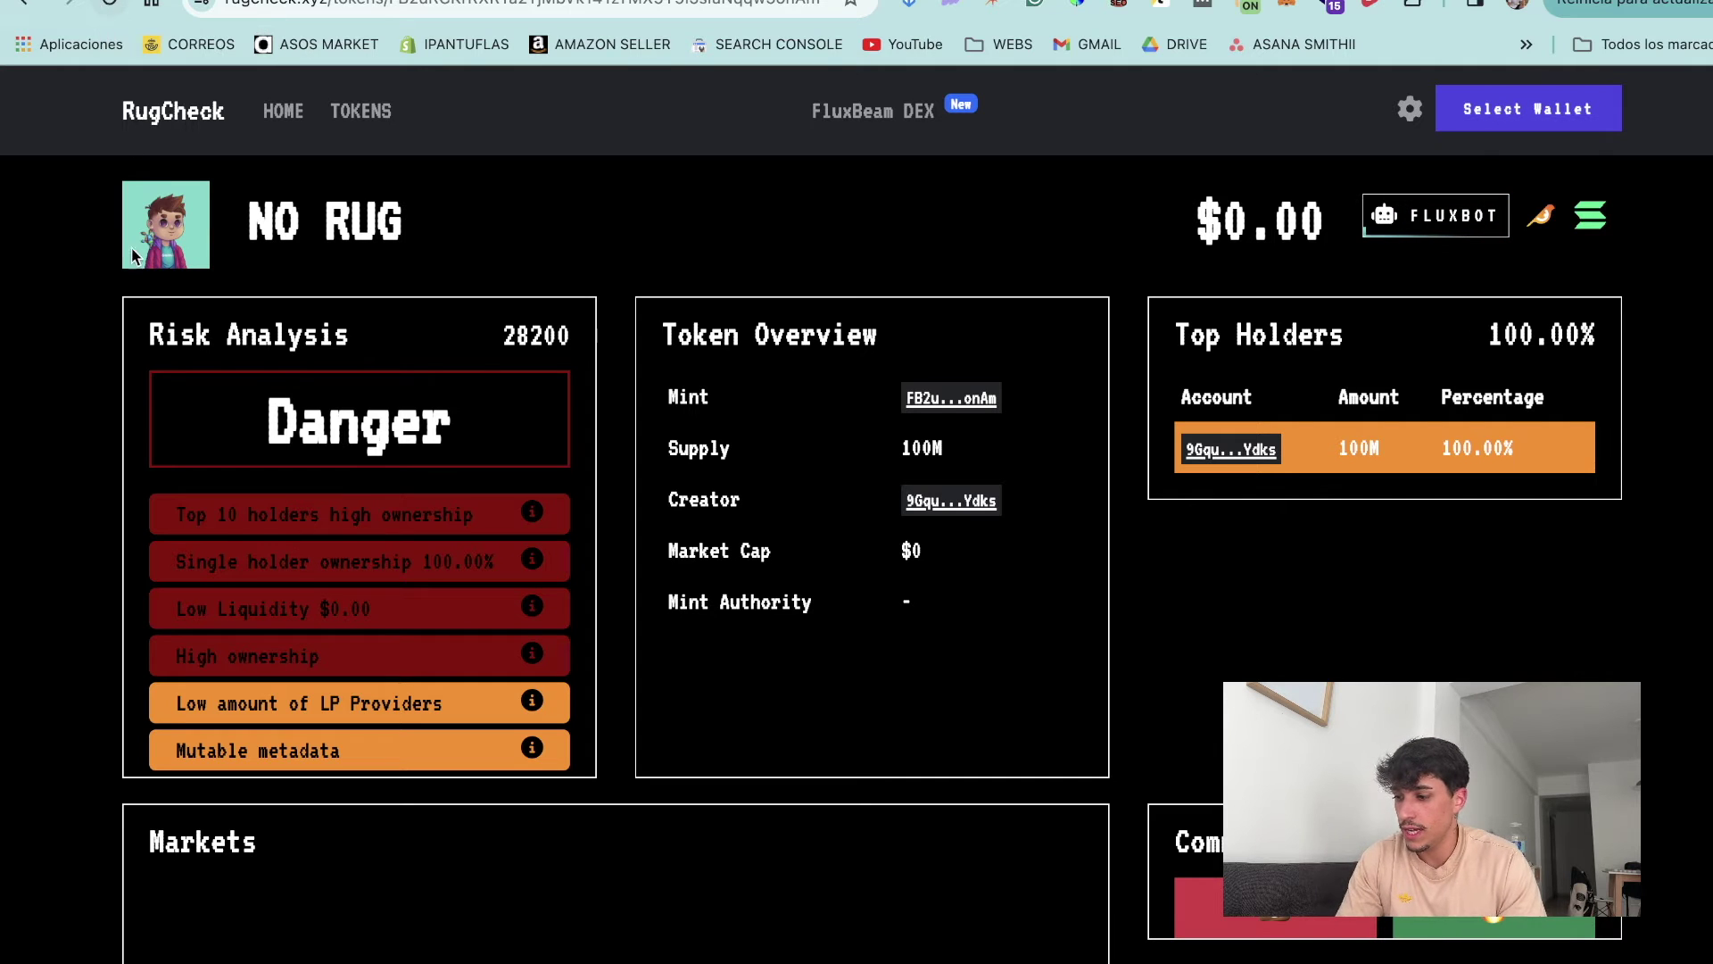
Read the remaining RugCheck risk explanations for NO RUG, then open Smithii's Solana Multisender
mouse_move(536, 754)
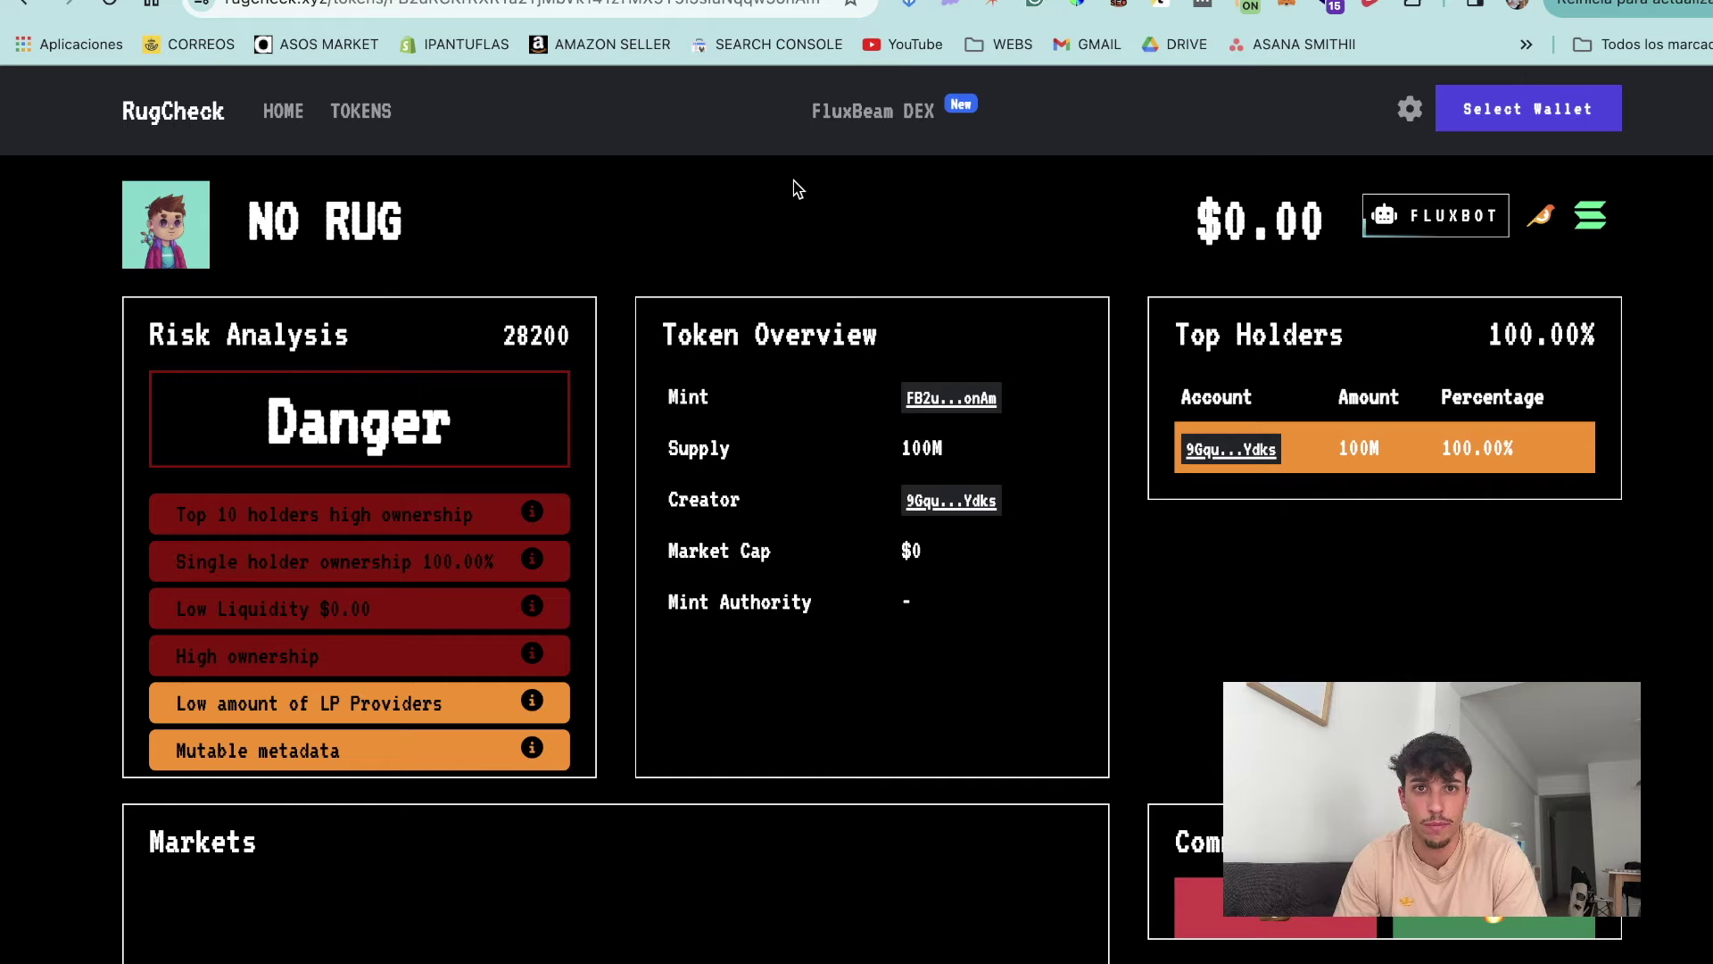
mouse_move(530, 518)
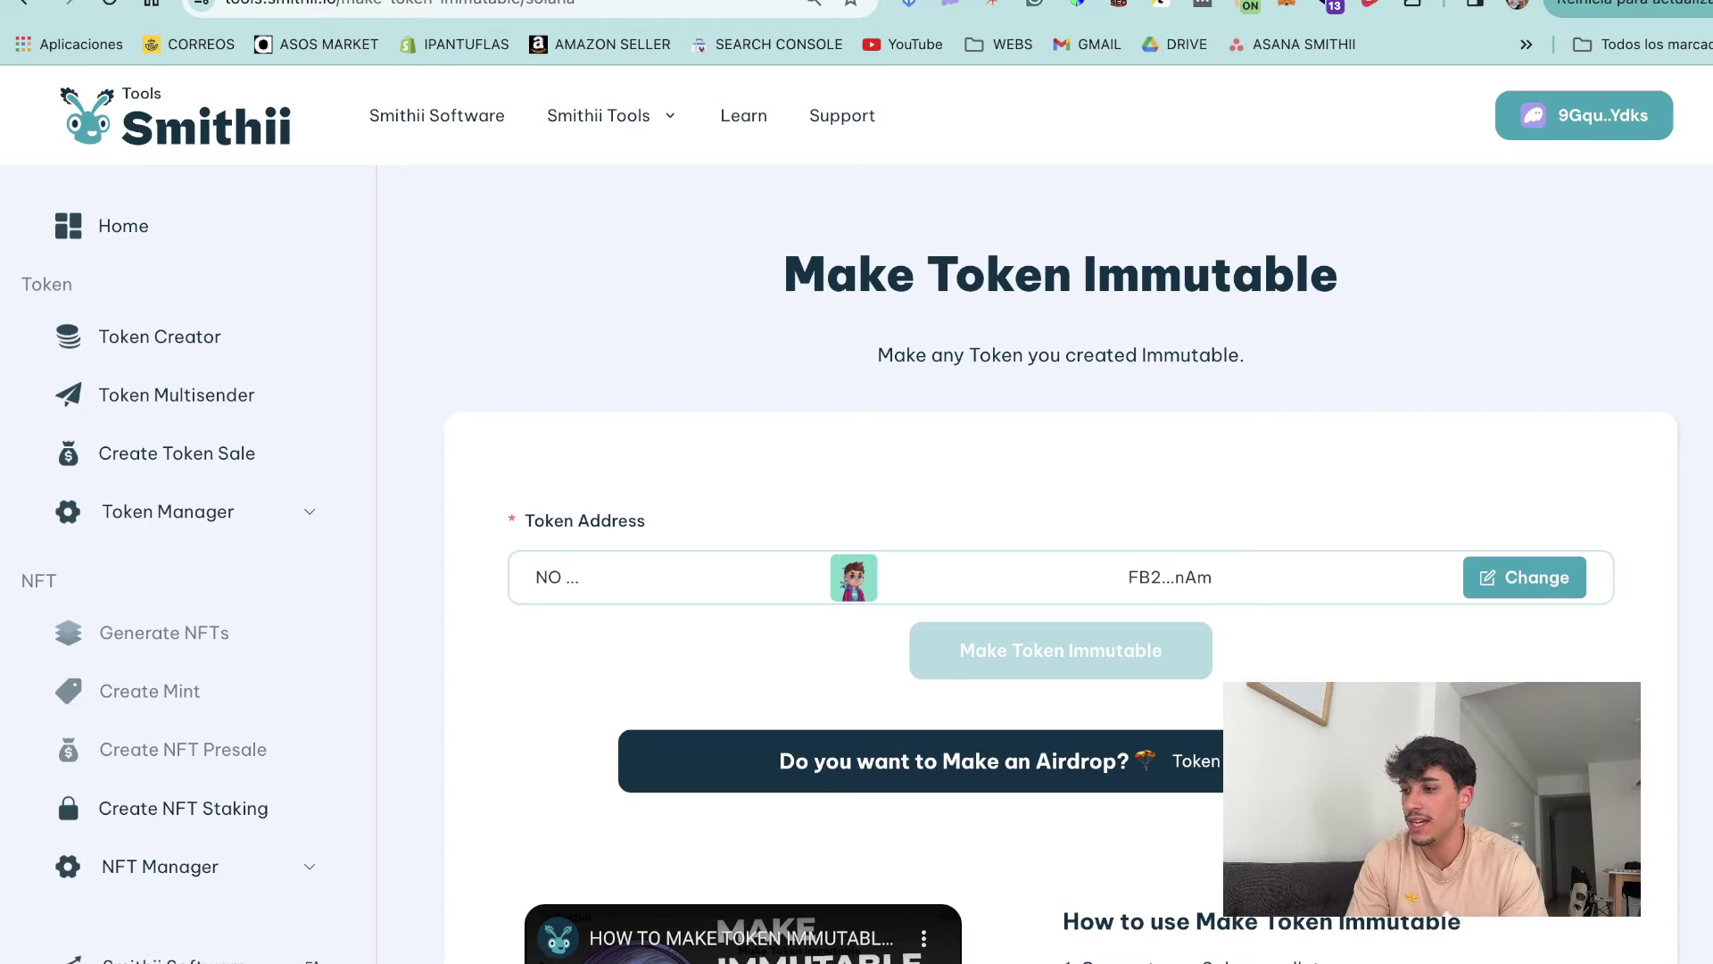
key(super+w)
click(186, 394)
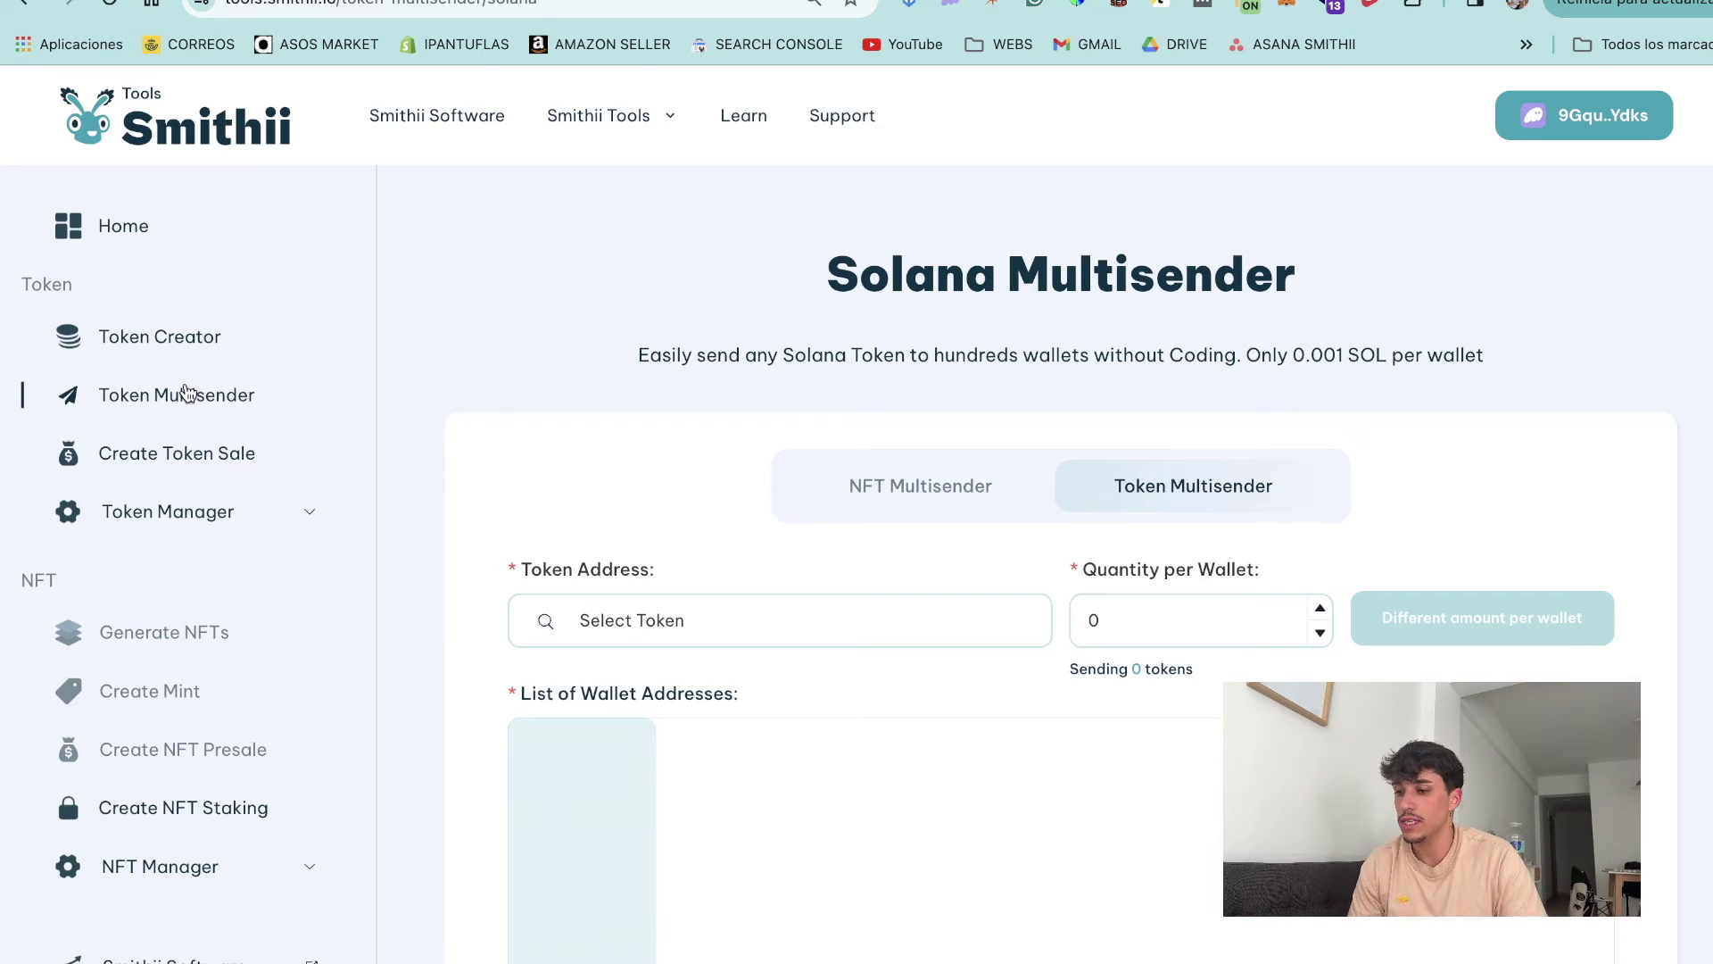
Open the Snapshot Token Holders tool under Token Manager on its NFT Holders tab
scroll(486, 491, down, 3)
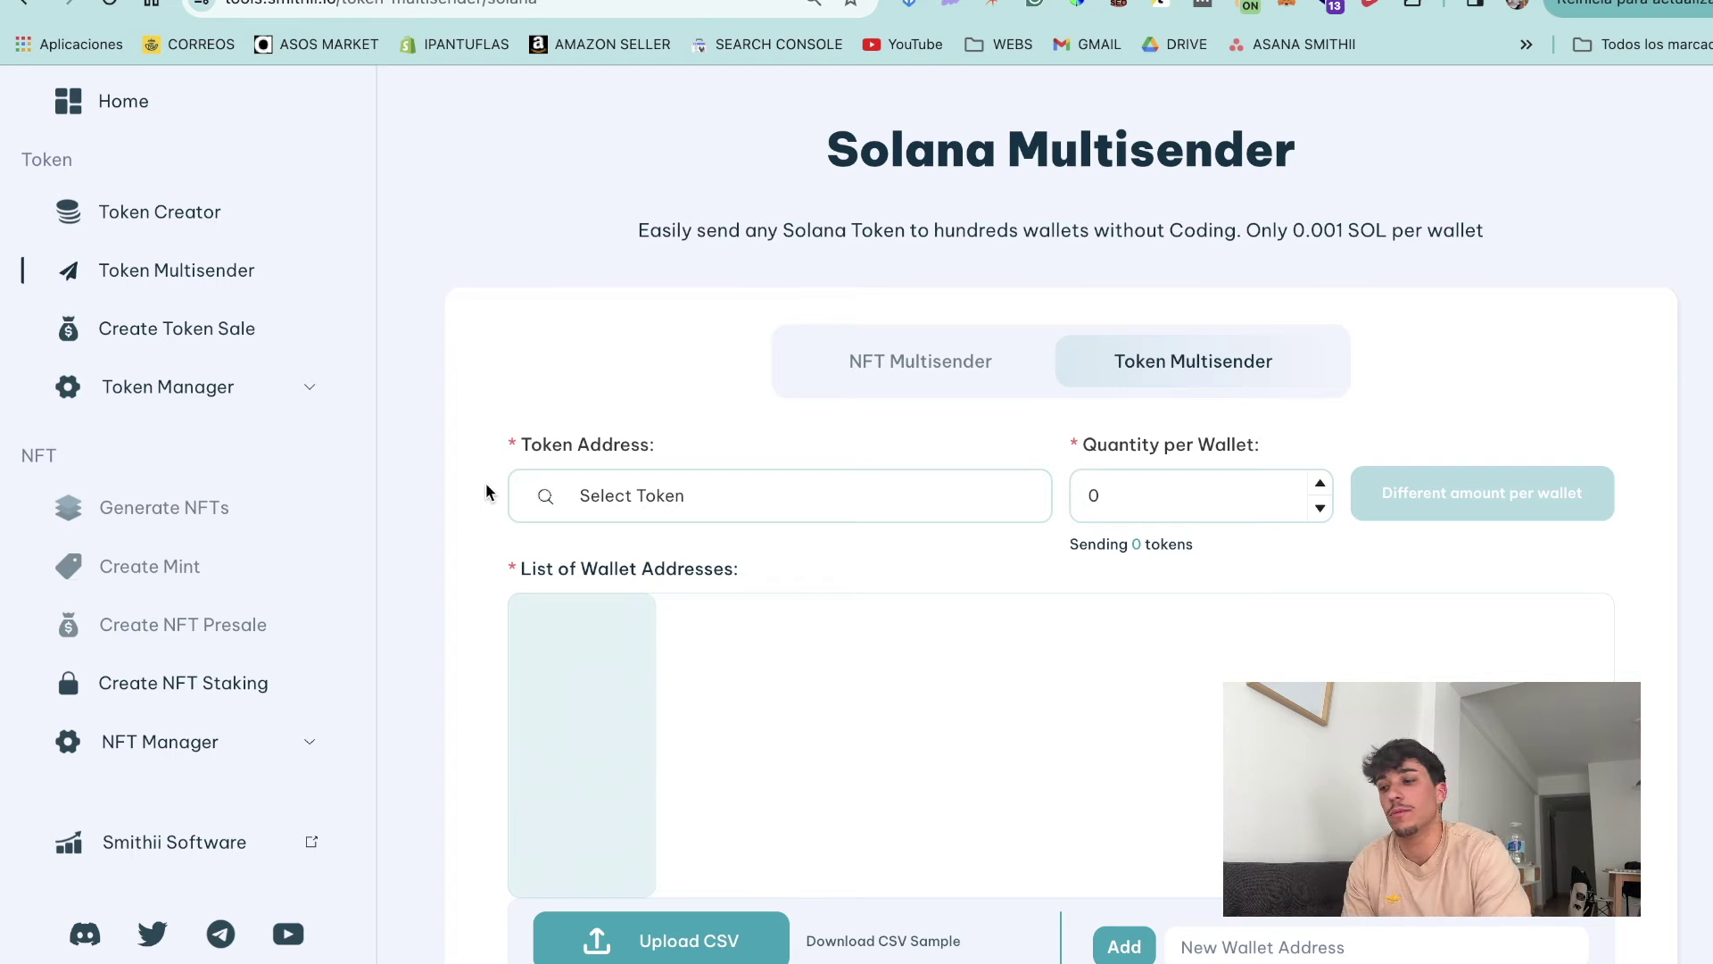
click(187, 390)
click(187, 678)
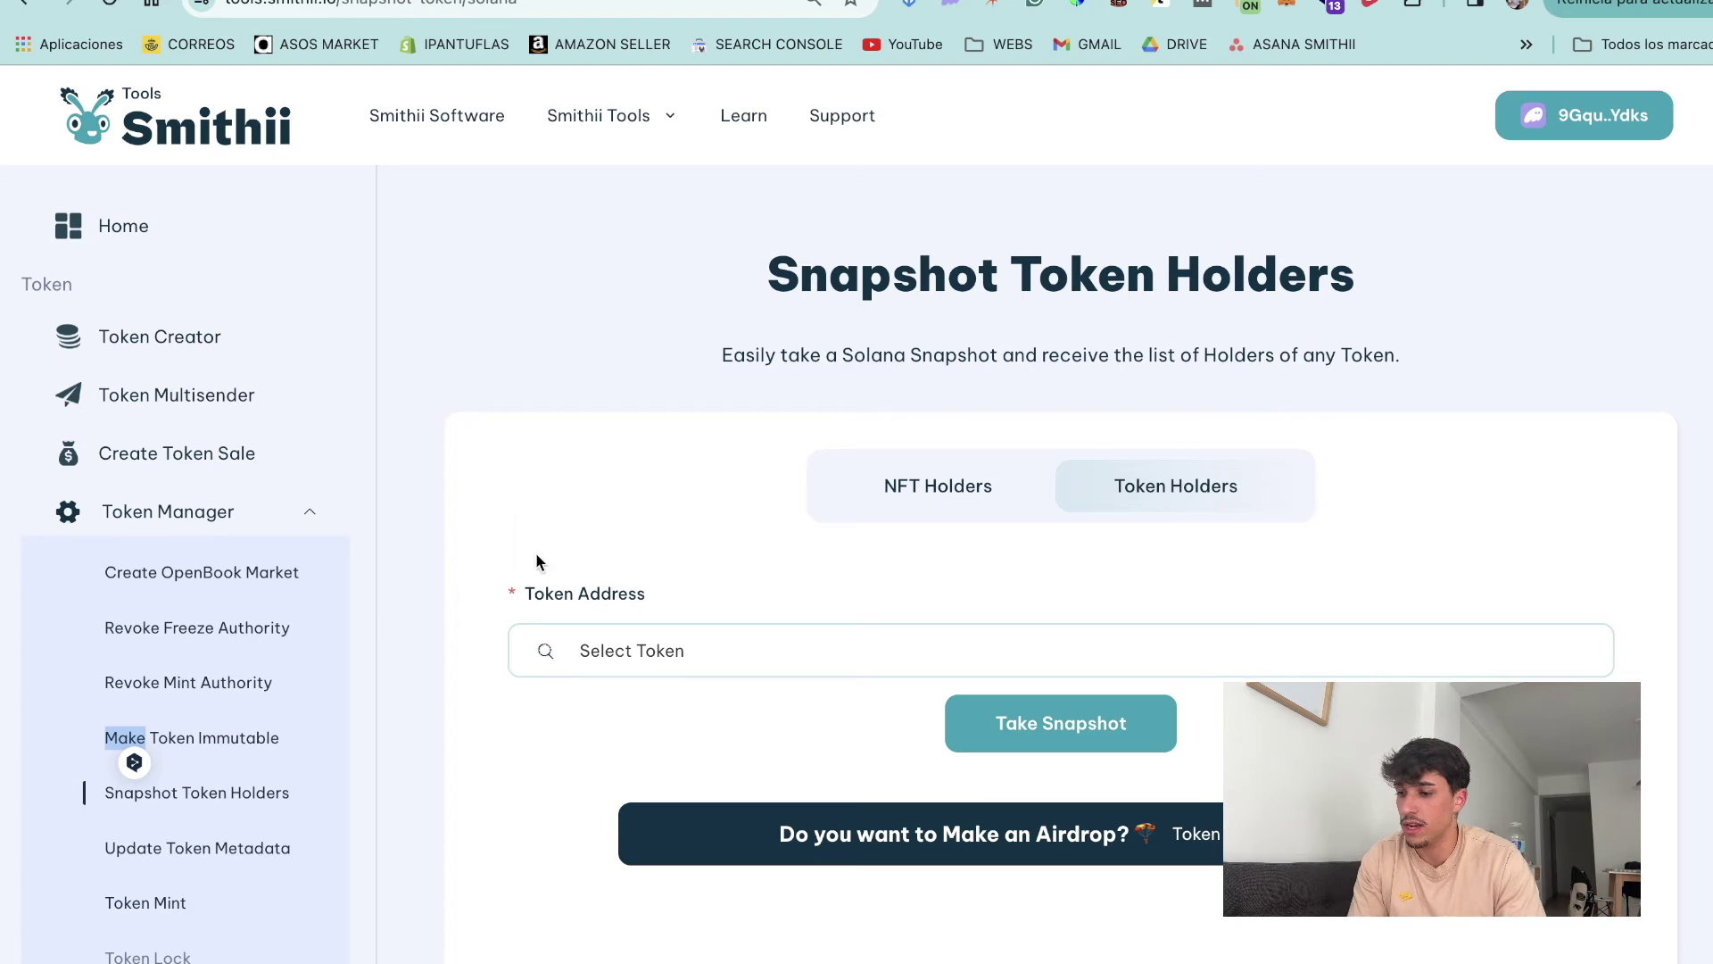
click(890, 499)
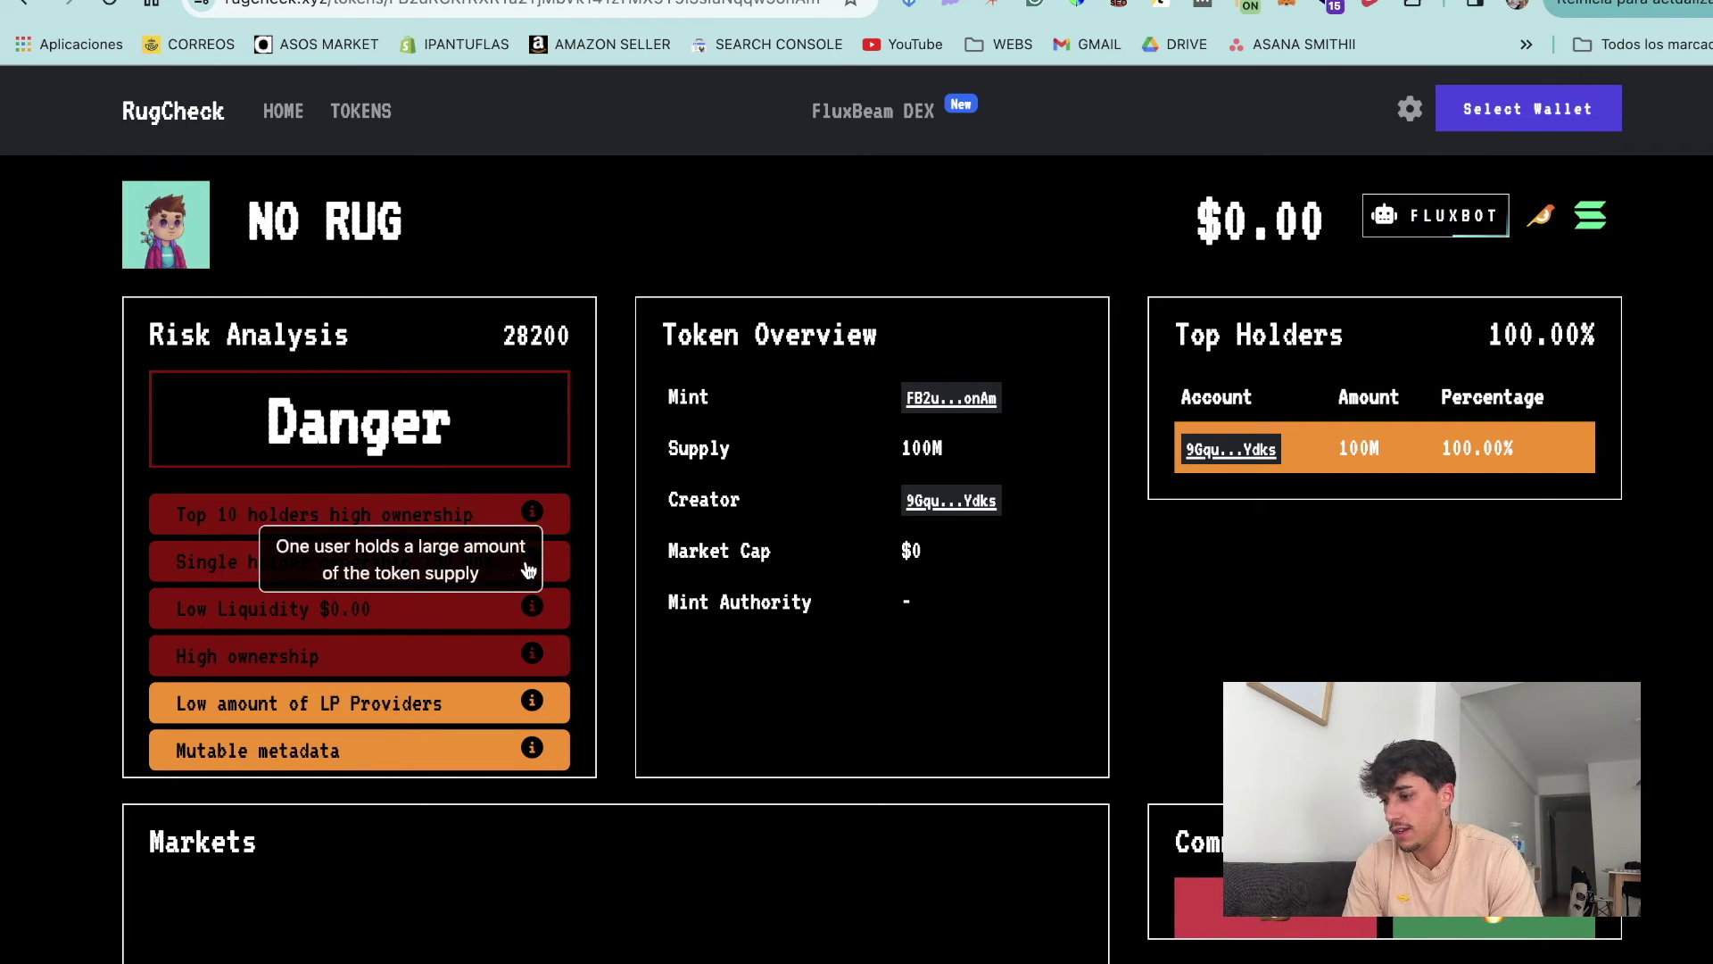
Read the Single holder ownership, Low Liquidity and High ownership risk explanations
mouse_move(528, 562)
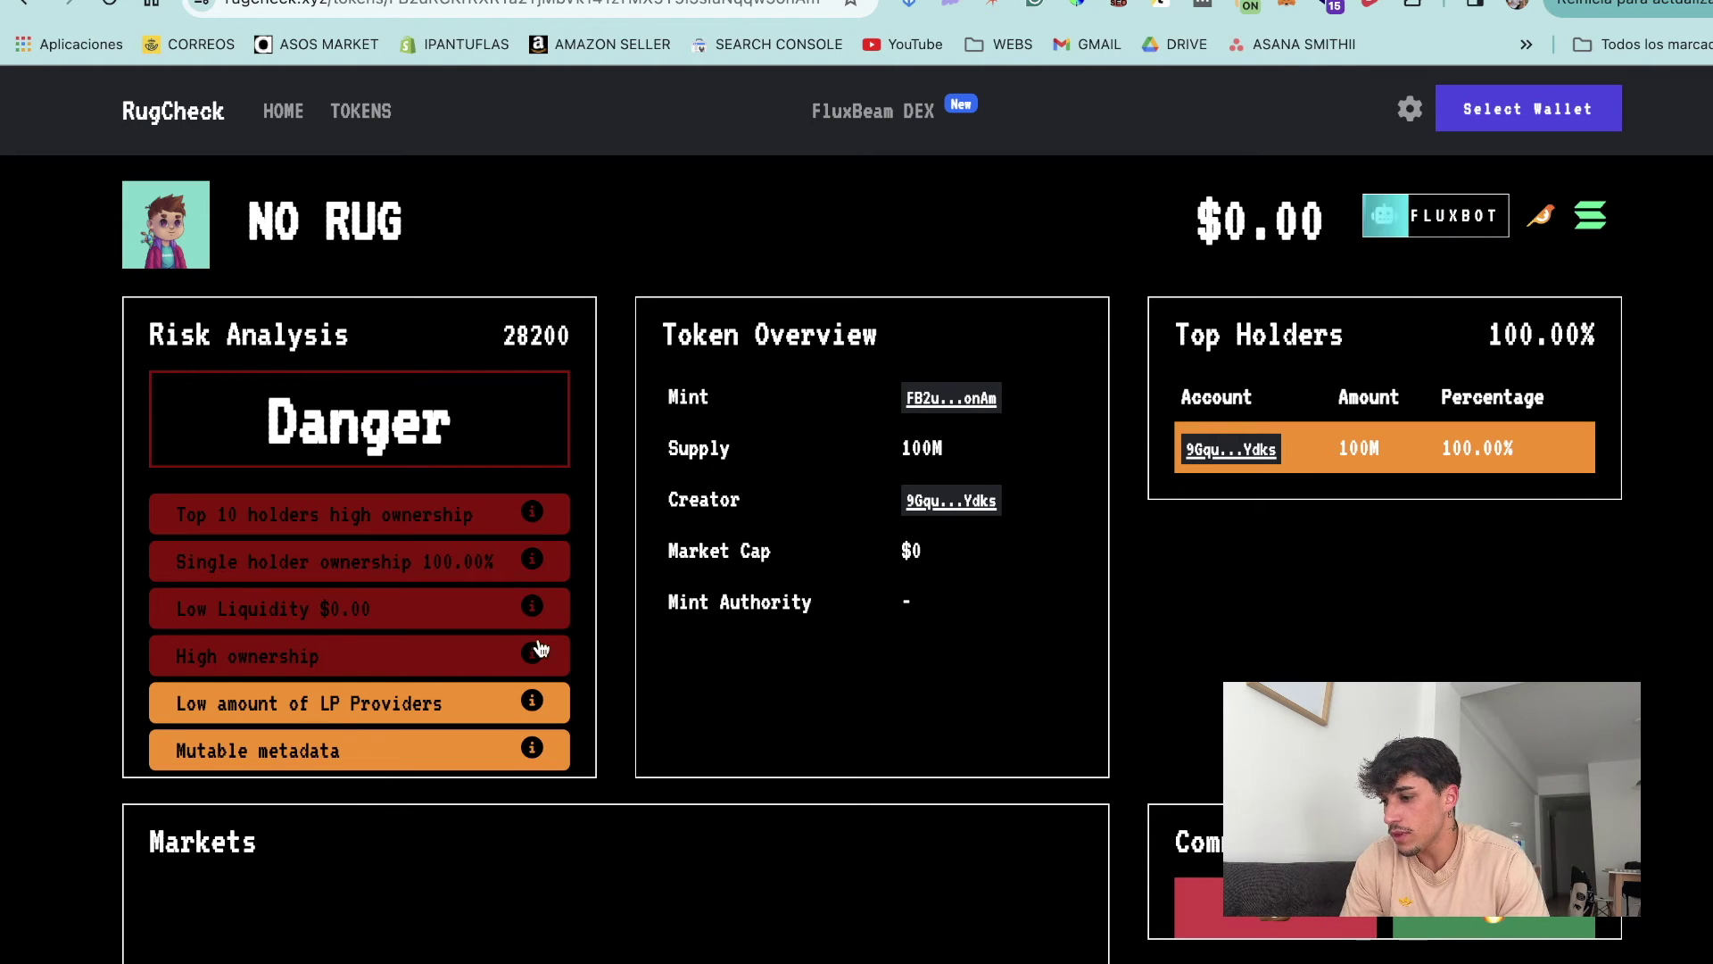
mouse_move(533, 652)
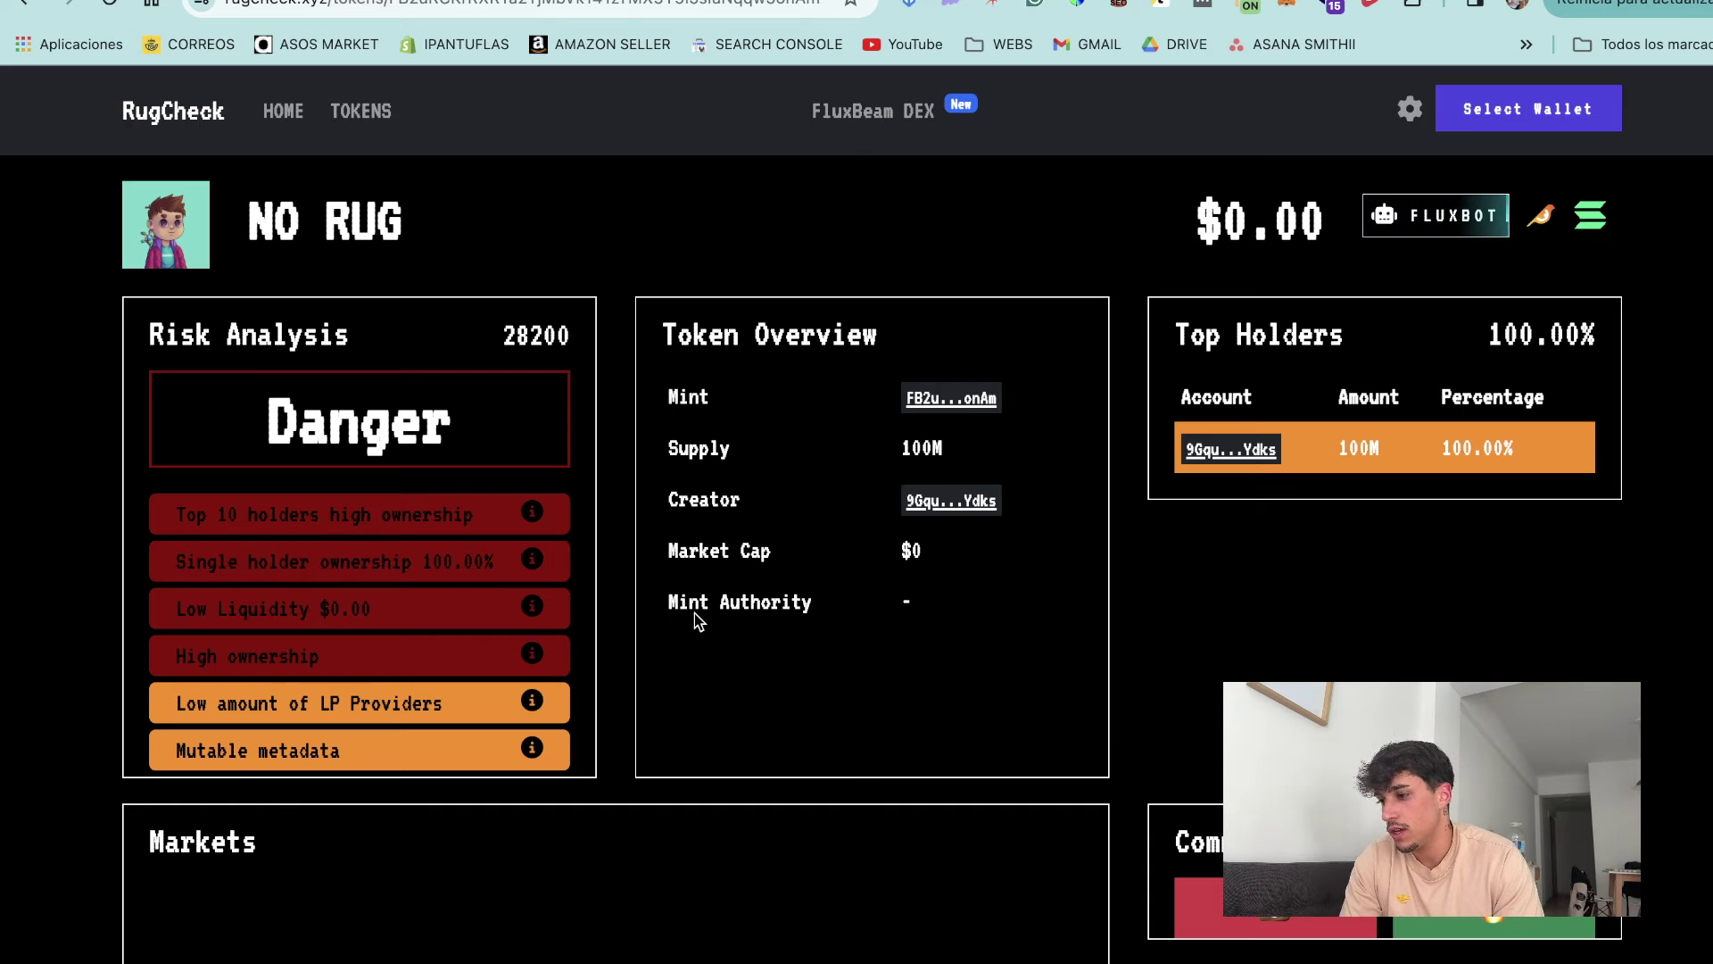
mouse_move(533, 608)
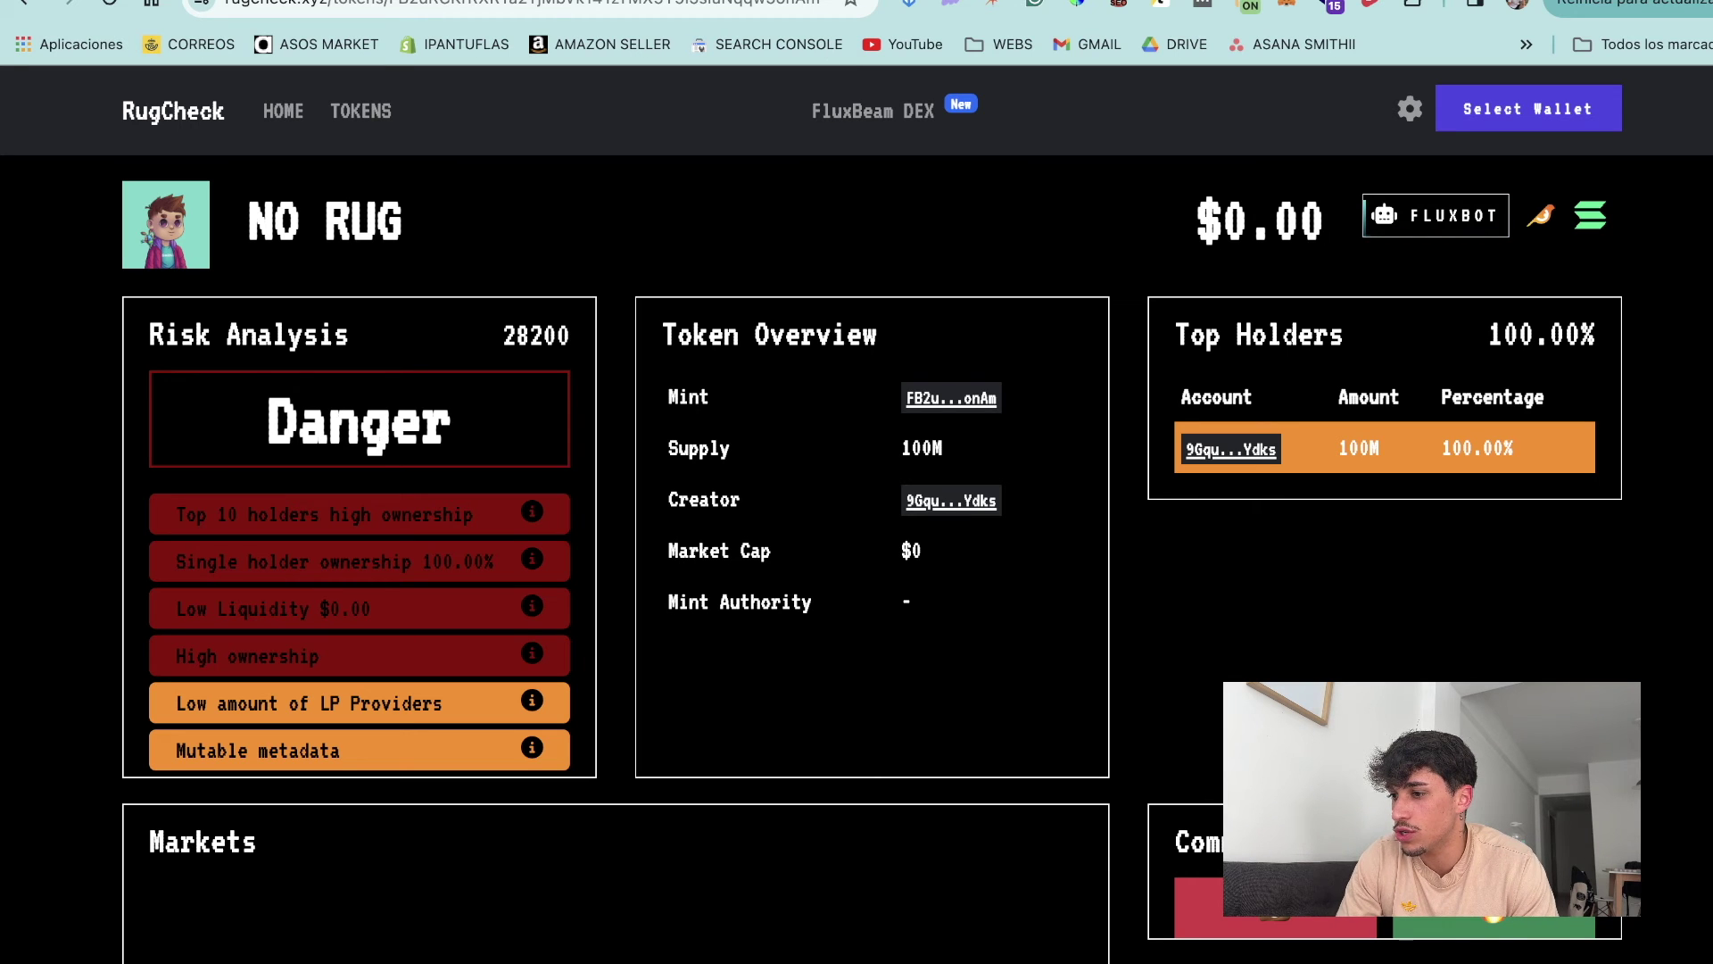
key(super+t)
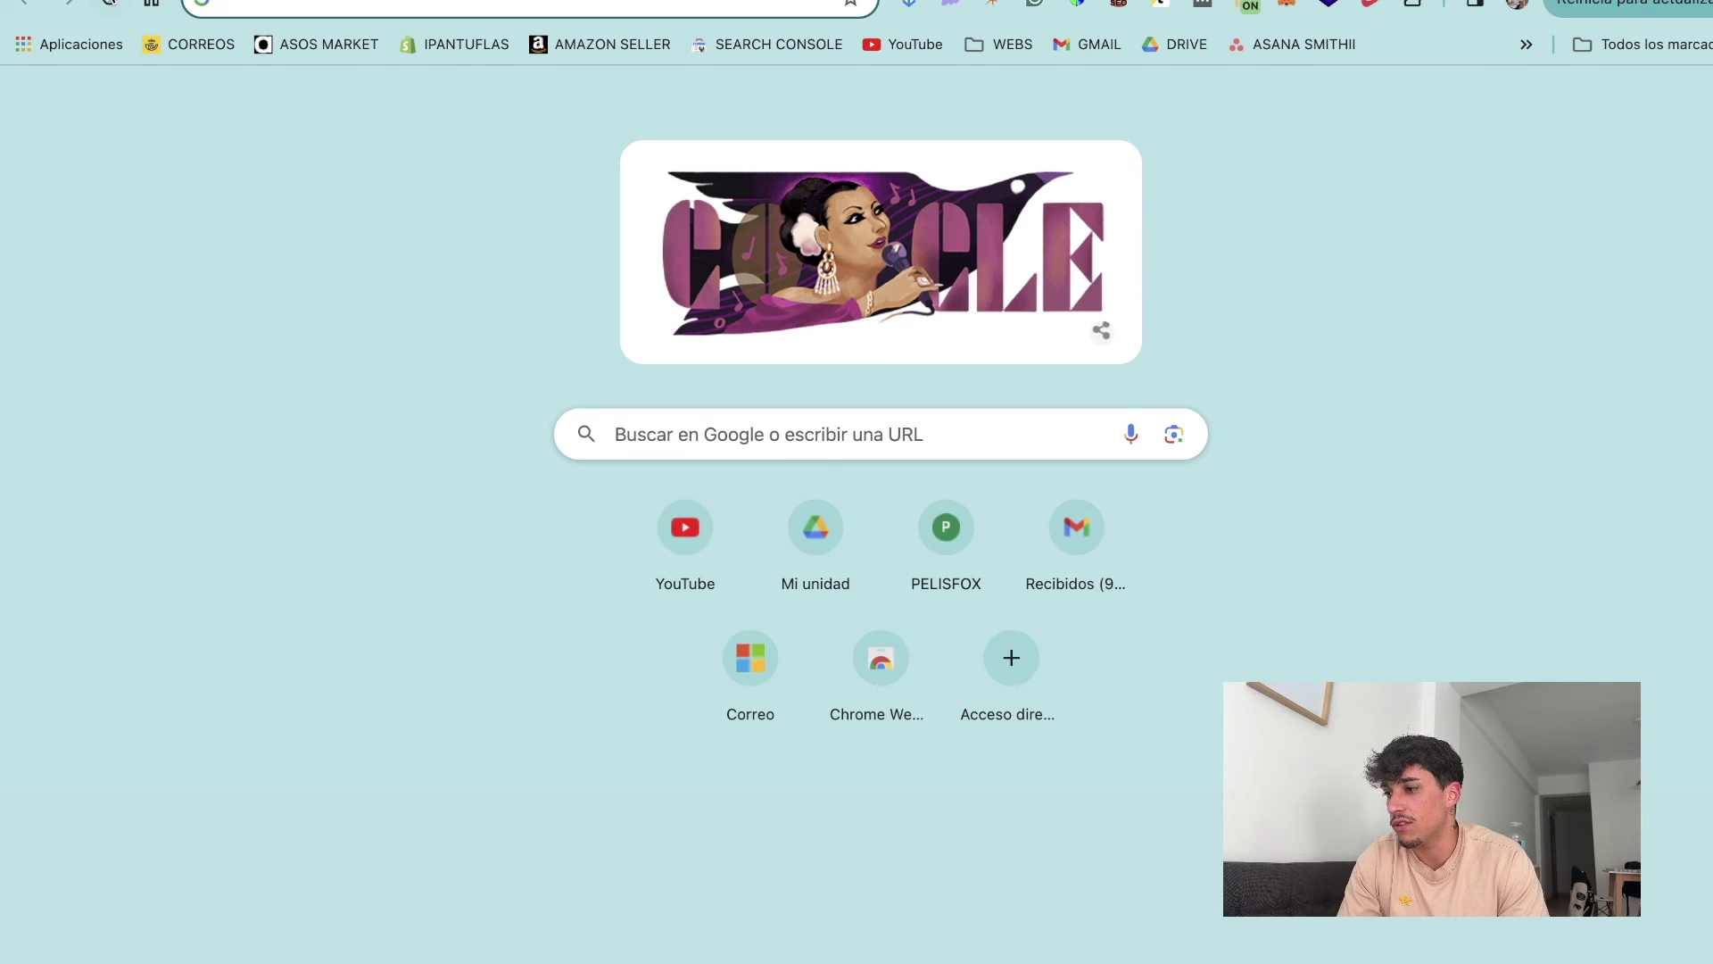
Close the empty new tab and switch to the PRNT token's Good-rated RugCheck report
key(super+w)
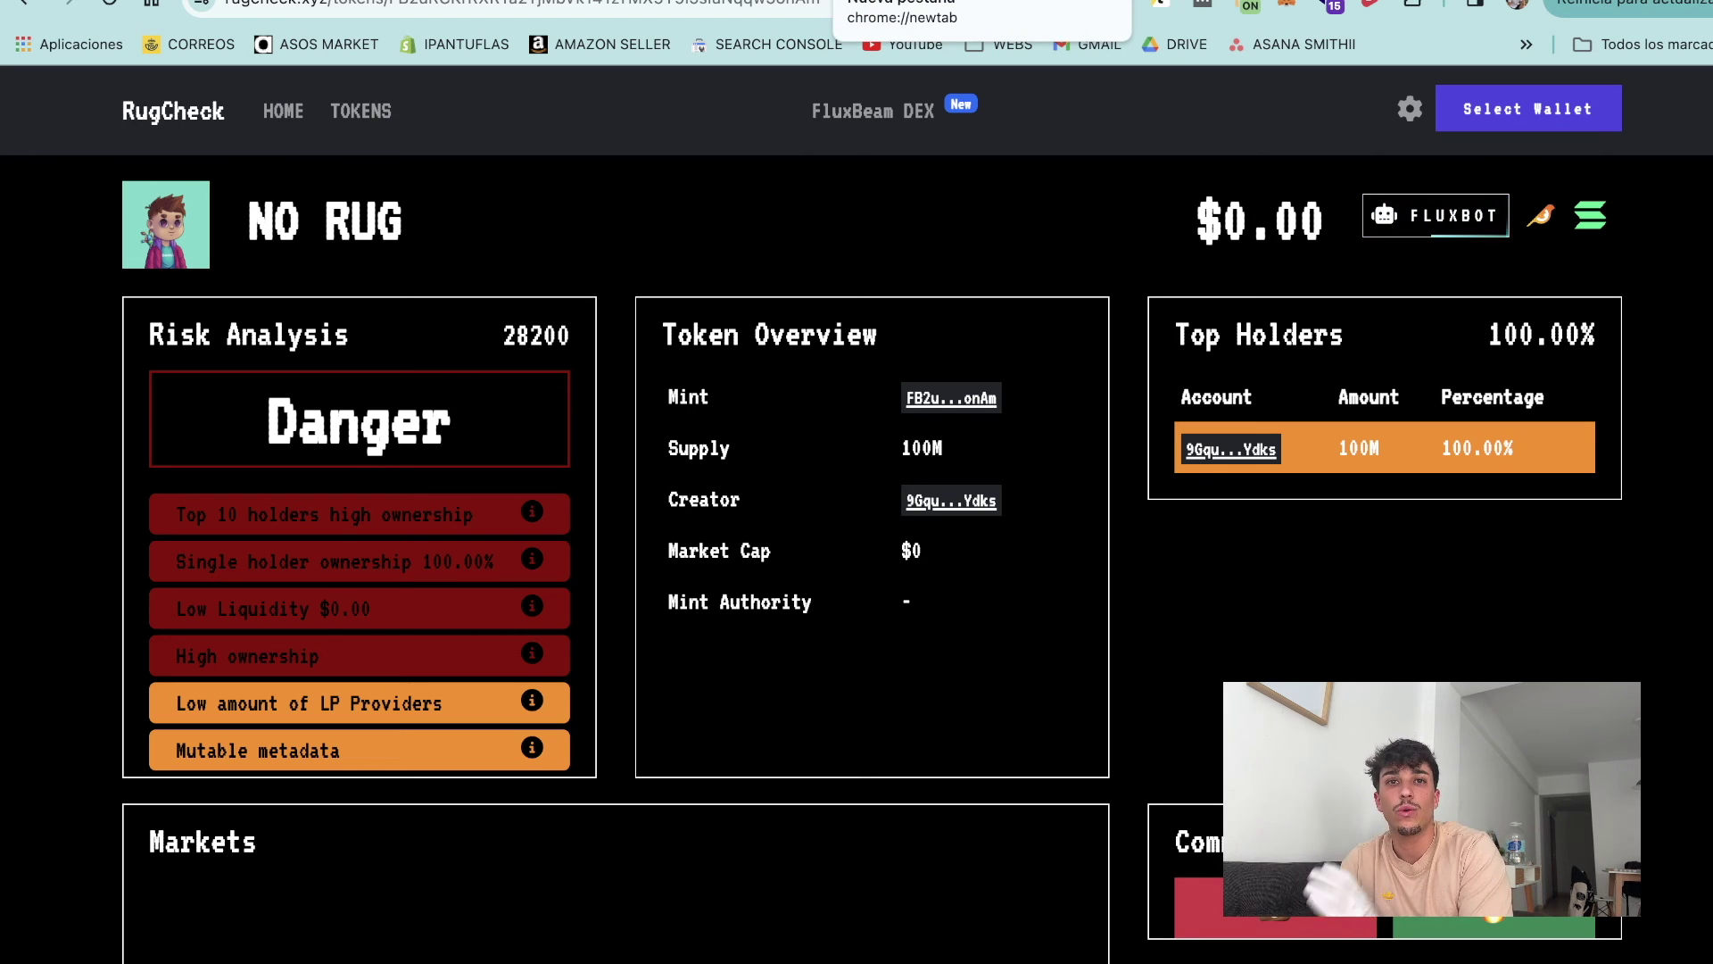
click(892, 2)
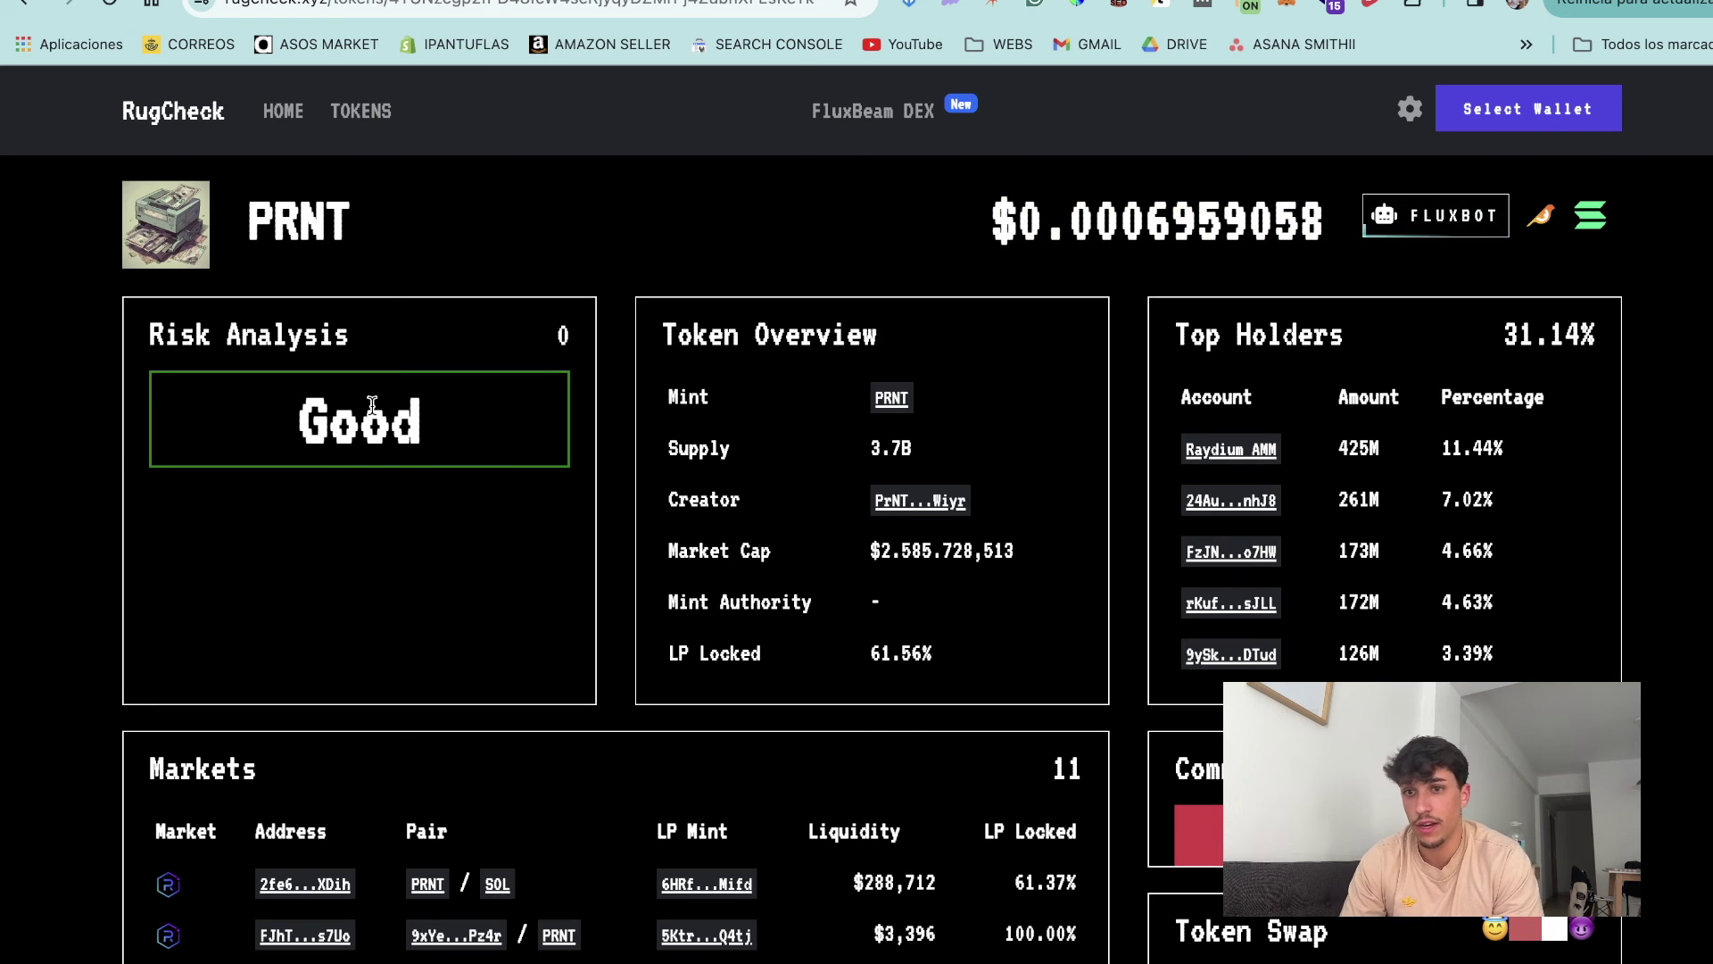
scroll(762, 403, down, 1)
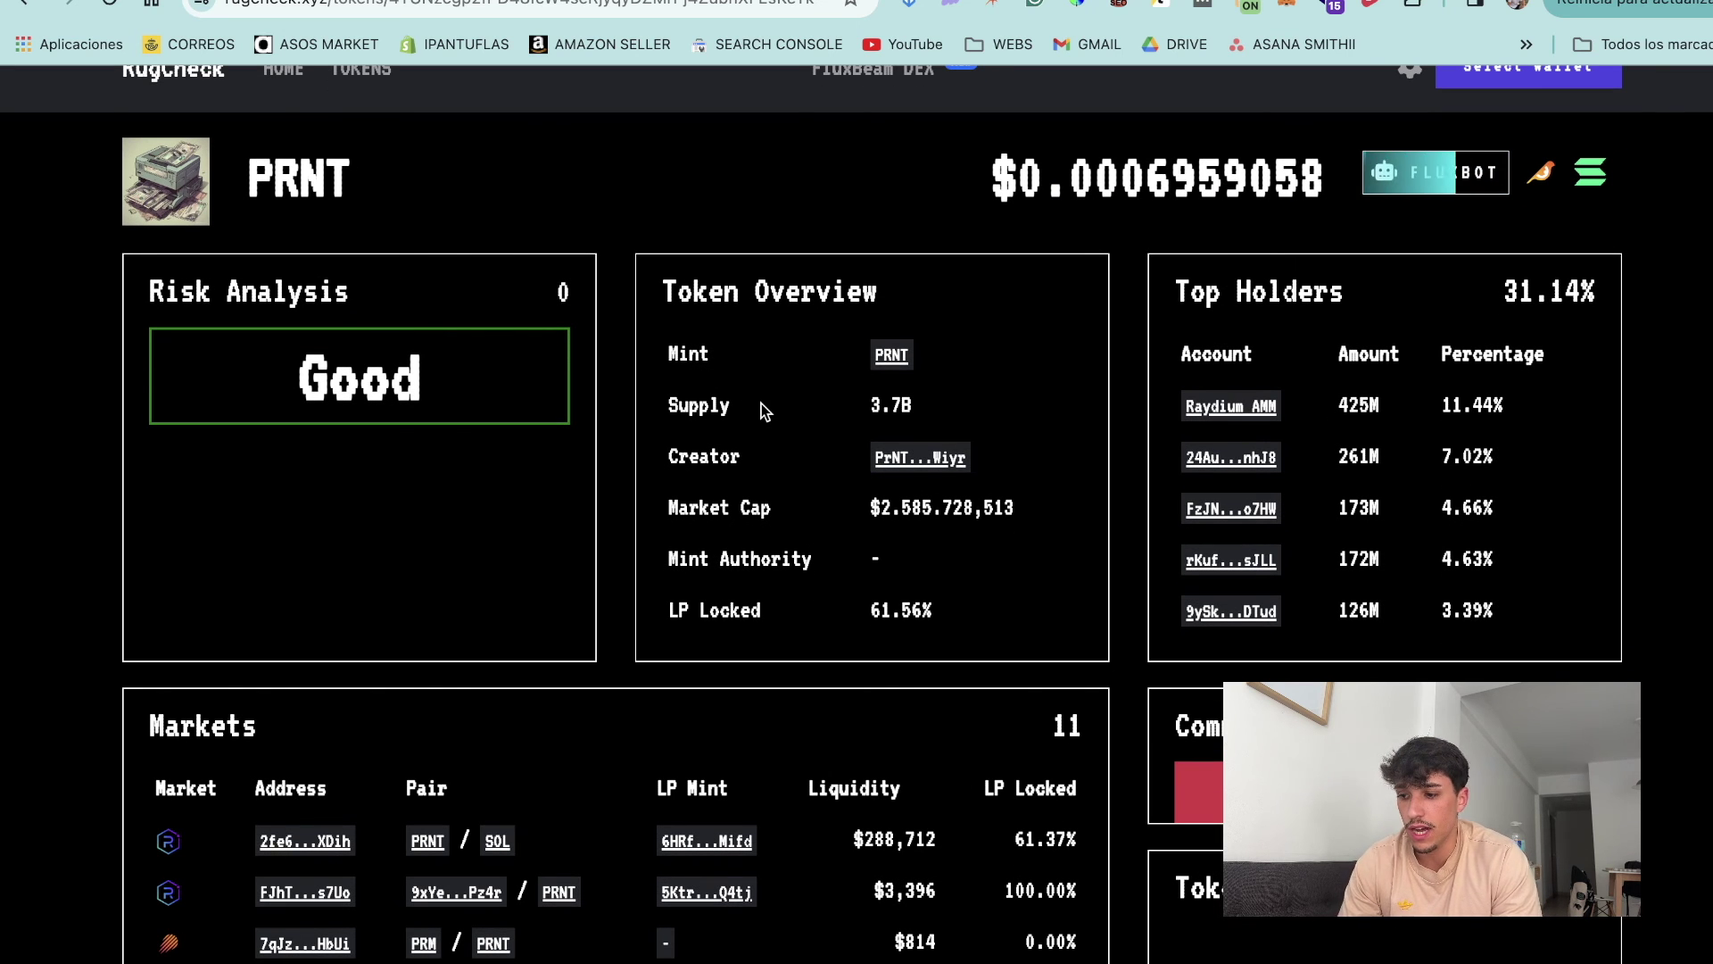
scroll(932, 648, down, 3)
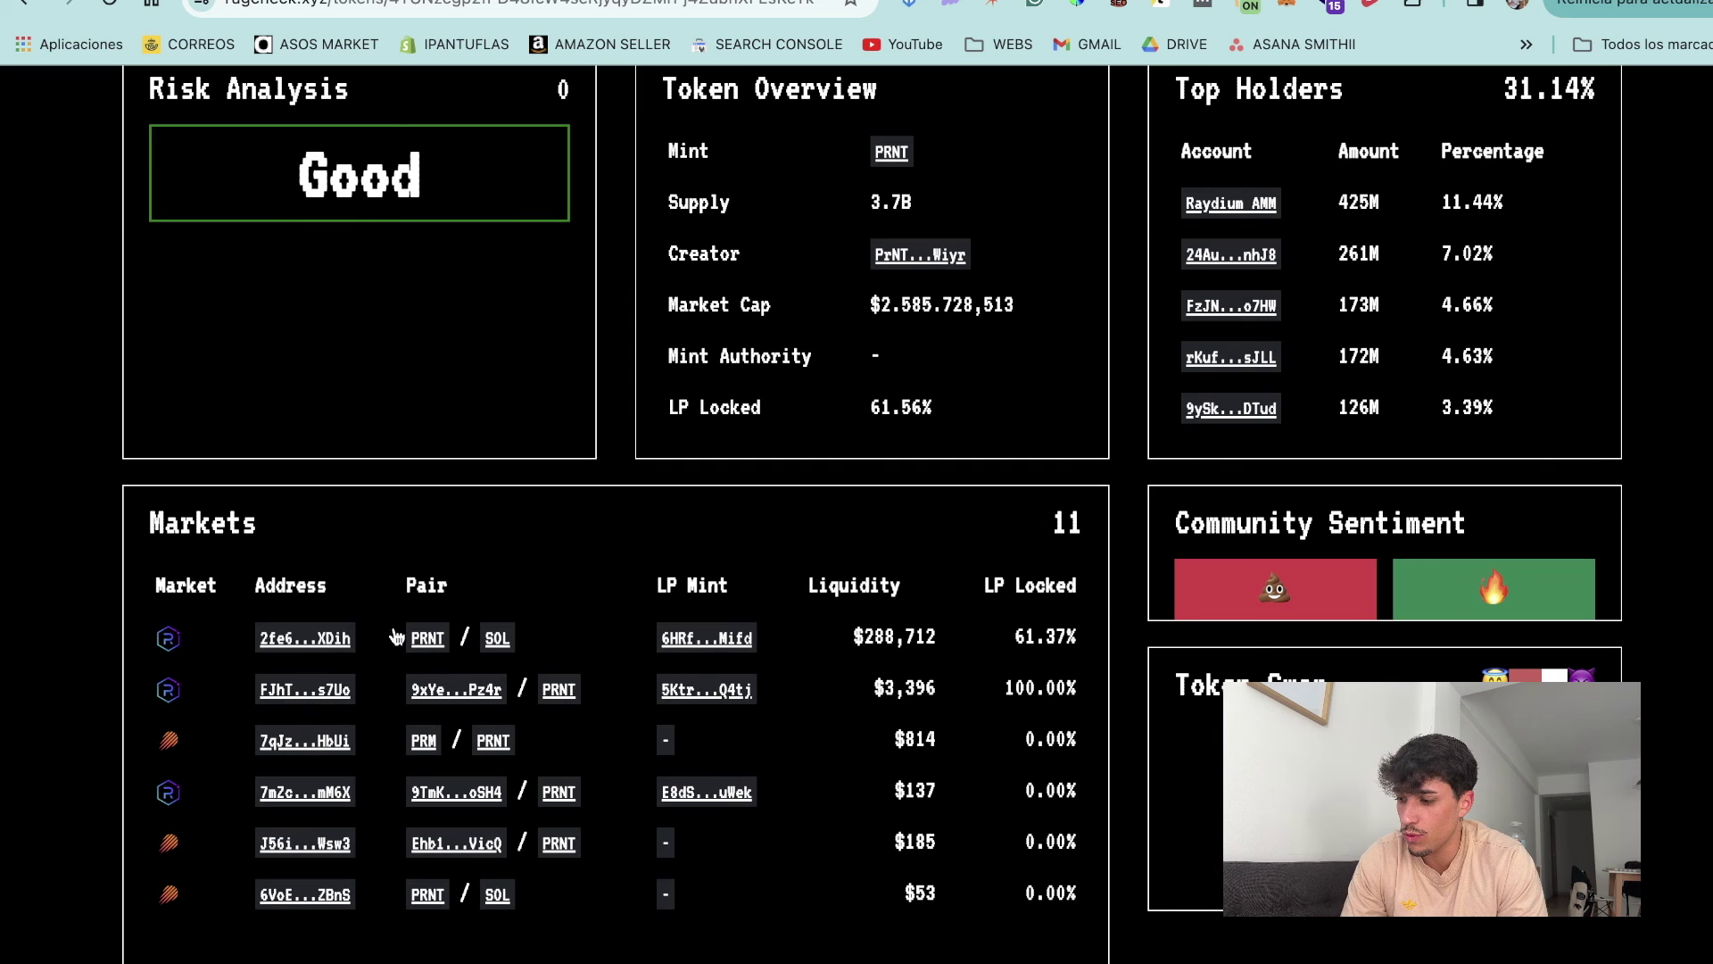